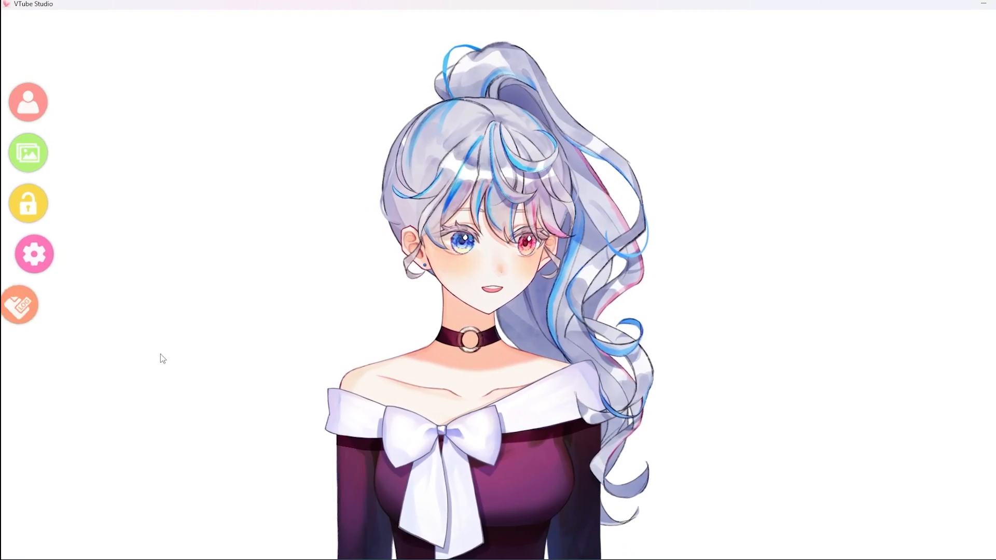
Examine the camera settings, including visual effects, Spout2, NDI, quality and tracking options, and inspect the avatar up close
click(25, 250)
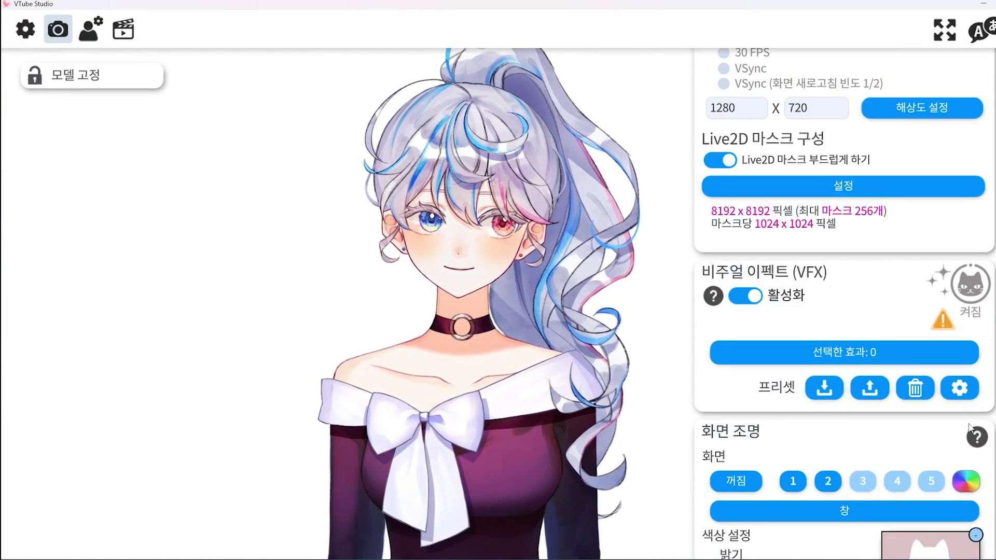
scroll(991, 476, down, 15)
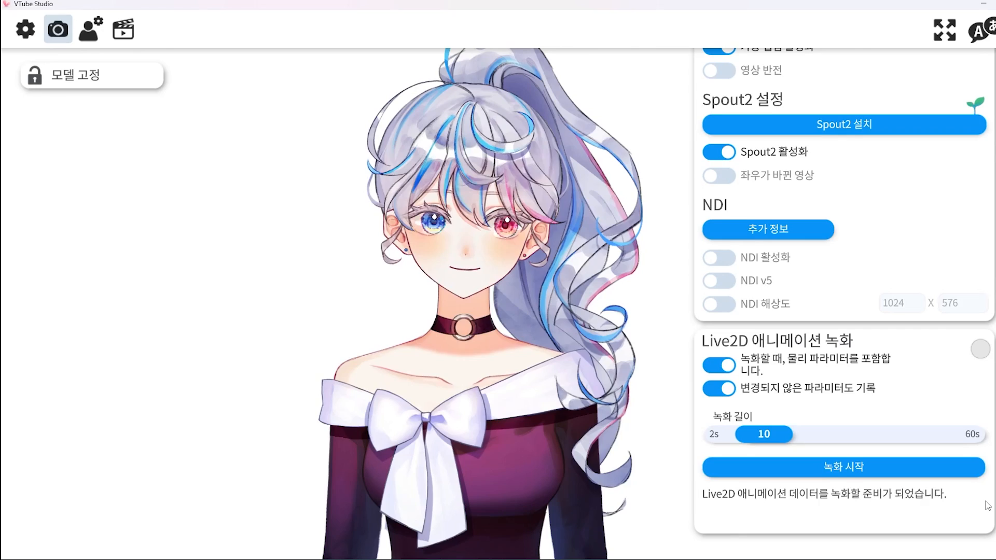
scroll(991, 476, up, 3)
scroll(991, 476, up, 2)
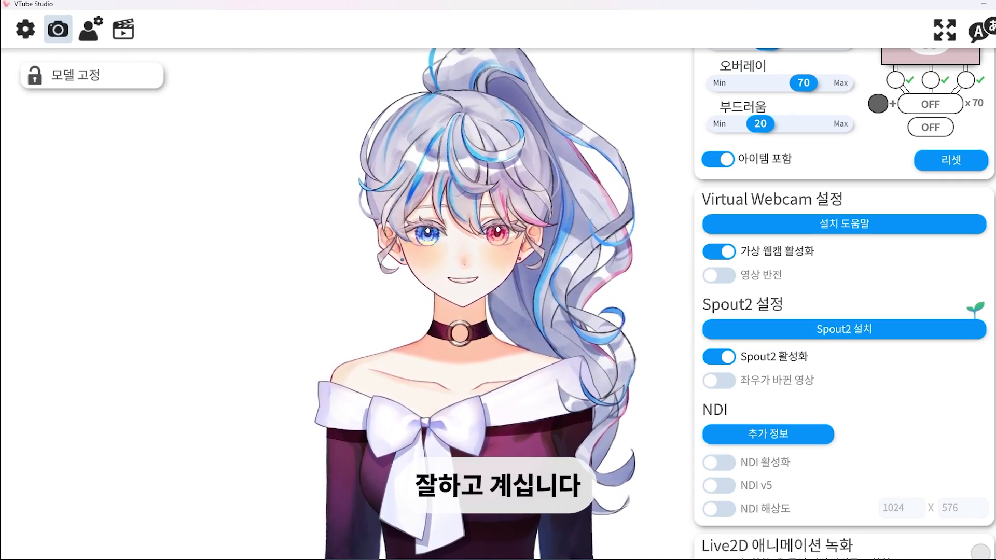
scroll(844, 306, up, 10)
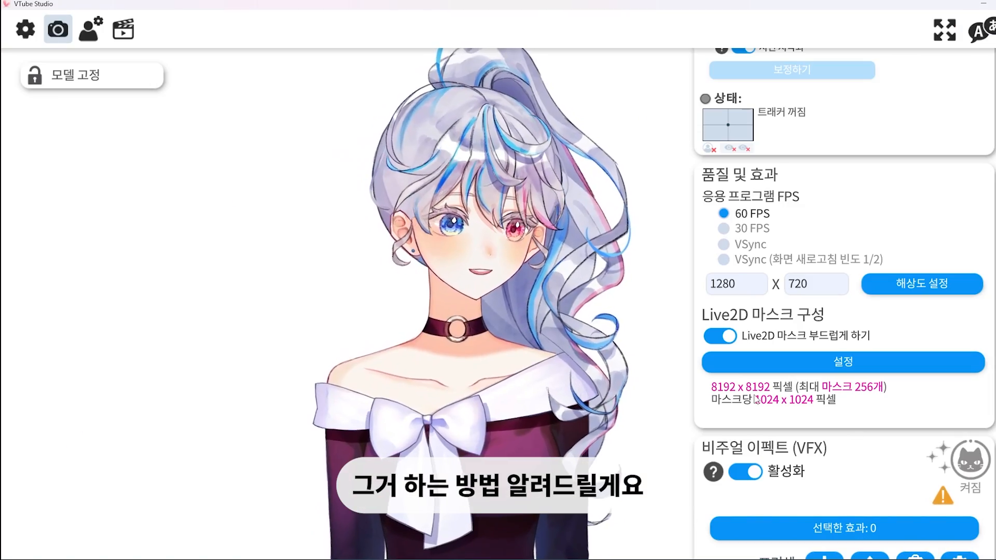
scroll(480, 310, up, 5)
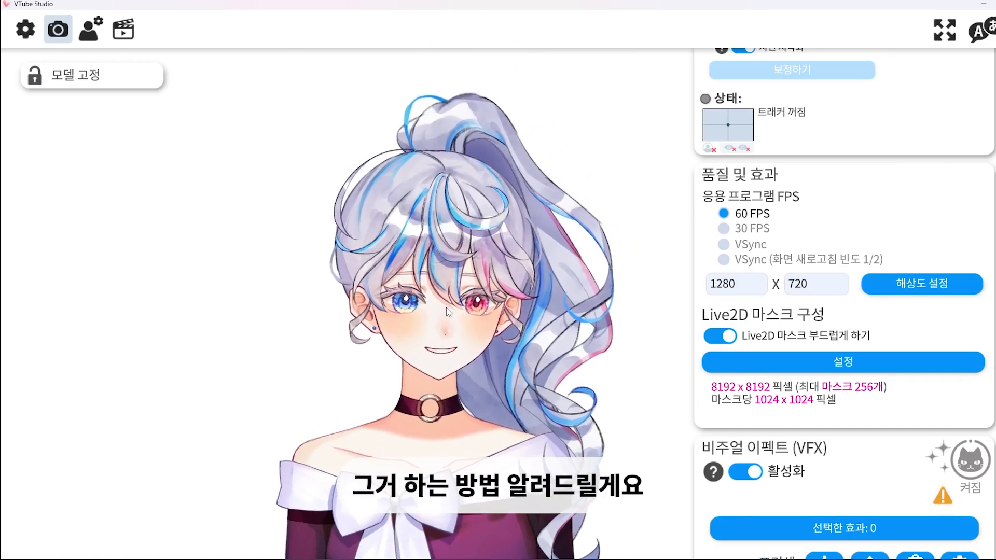
scroll(446, 376, up, 5)
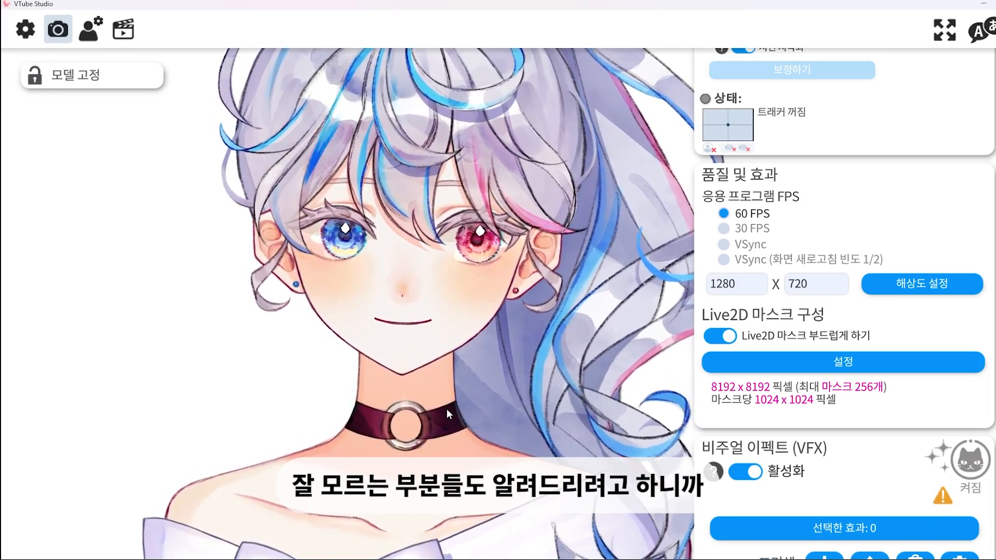
scroll(836, 410, up, 6)
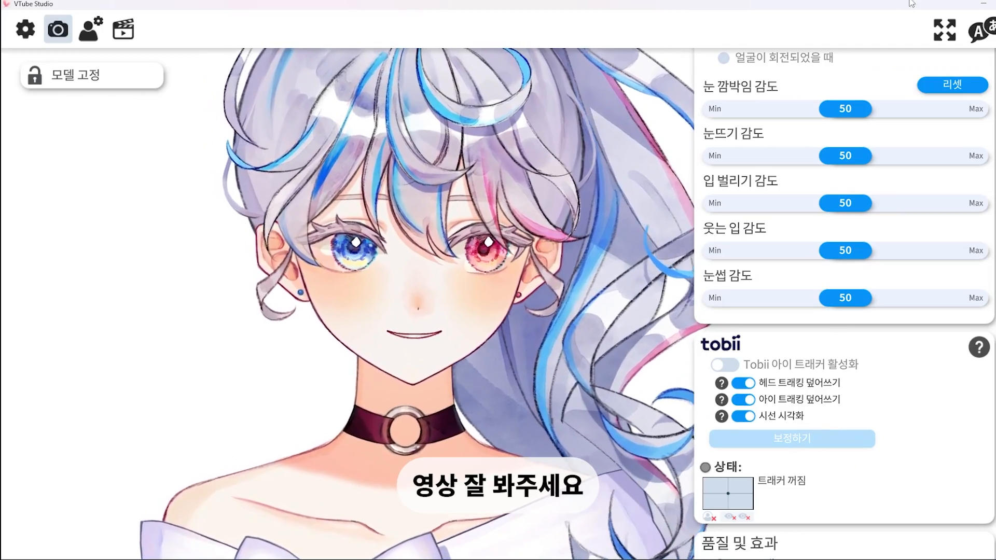
scroll(446, 358, down, 6)
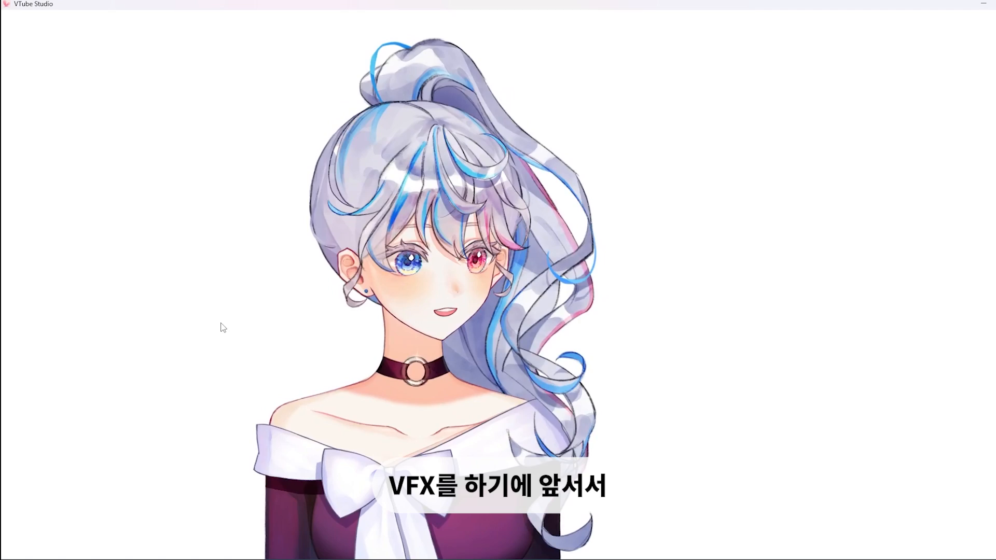
Change the background to ColorPicker and set its colour to grey #747474
double_click(368, 389)
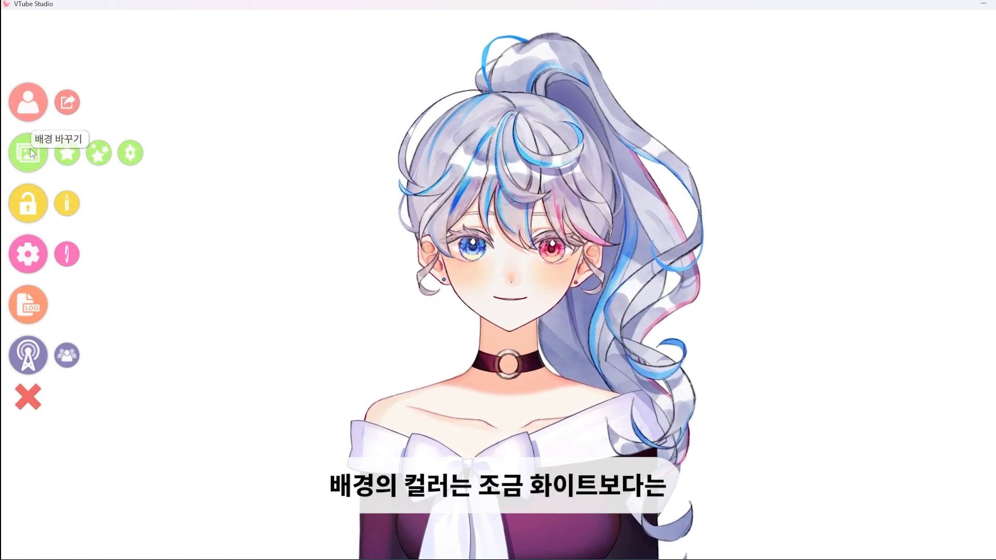
click(30, 148)
drag(762, 87, 736, 405)
click(551, 326)
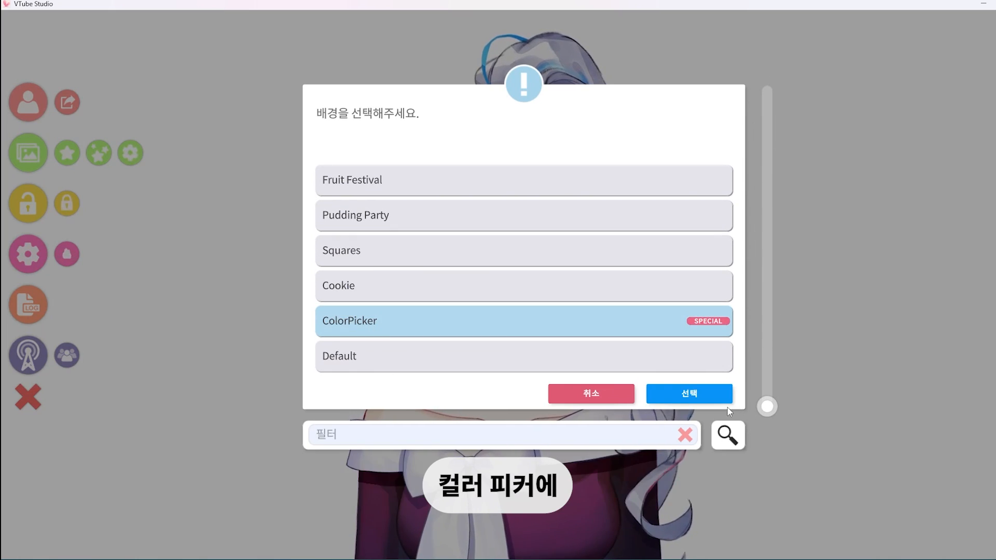
click(550, 331)
drag(478, 232, 434, 256)
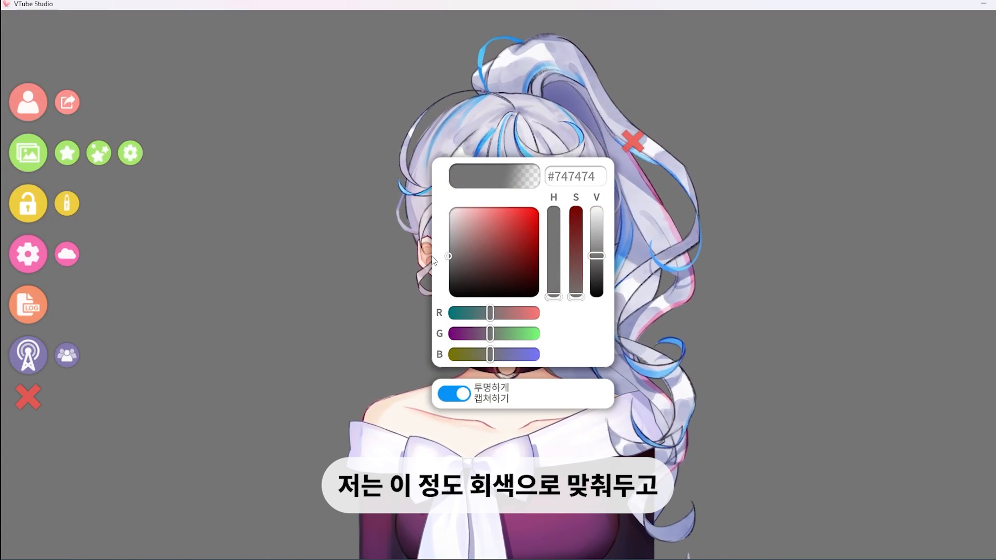
click(632, 137)
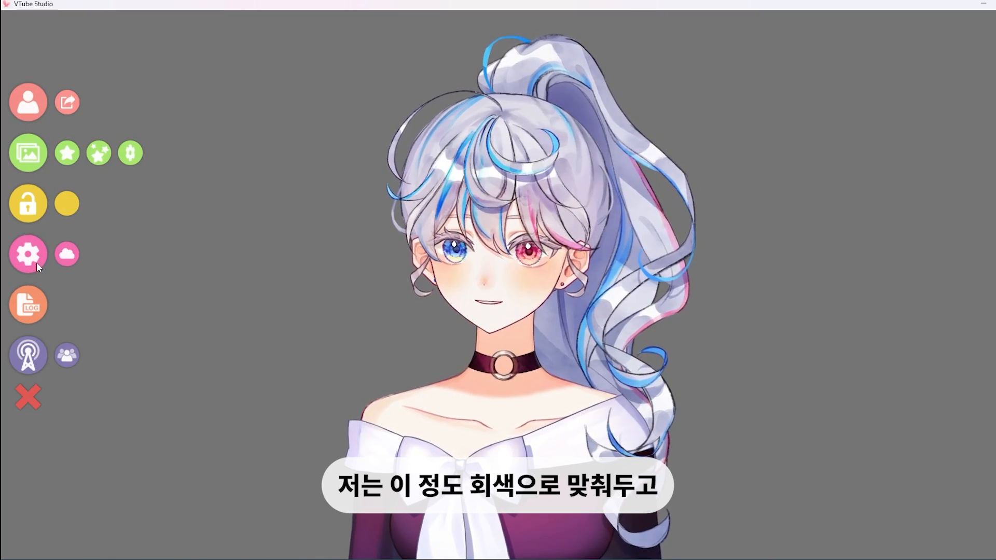
Switch the visual effects (VFX) option in the camera settings off and back on
click(33, 262)
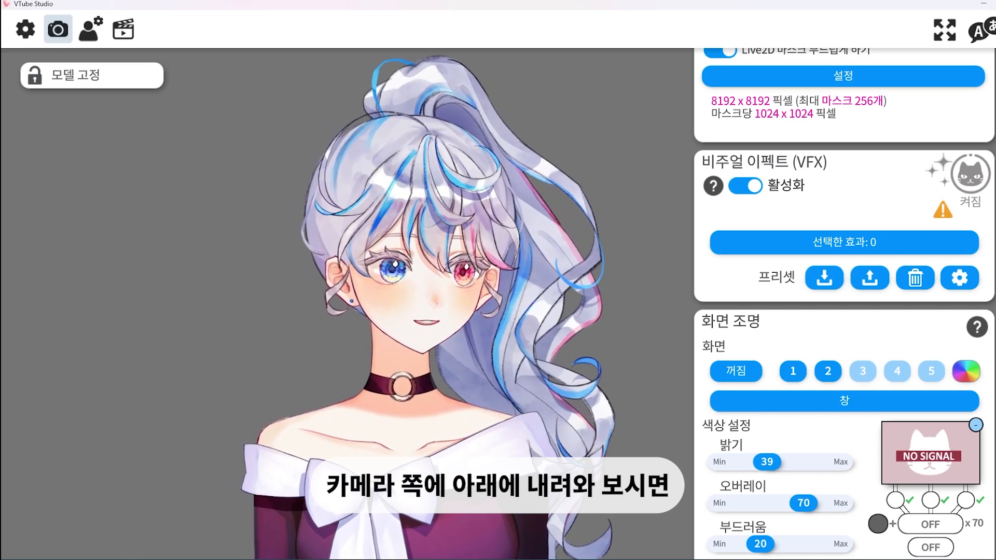
scroll(788, 125, up, 1)
scroll(819, 311, up, 2)
click(745, 315)
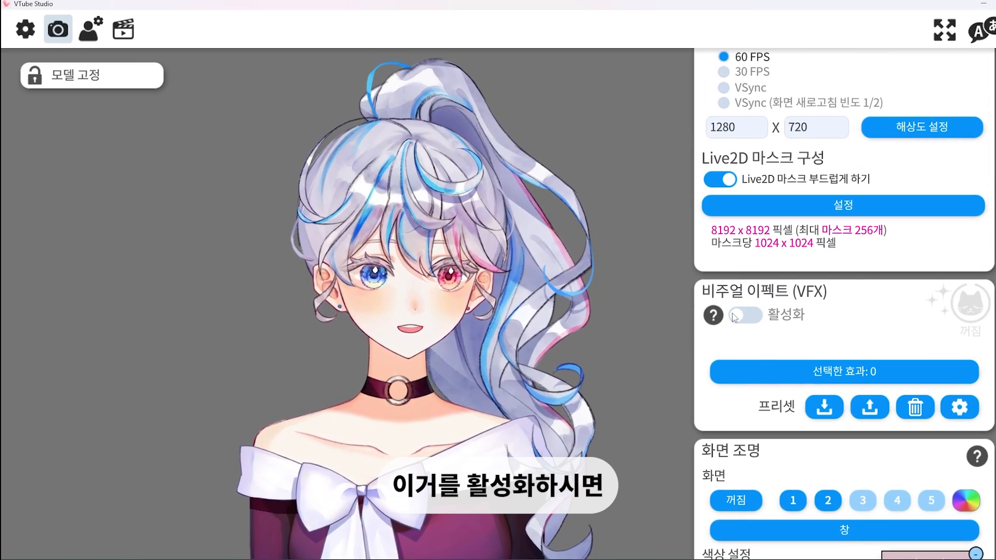
click(745, 315)
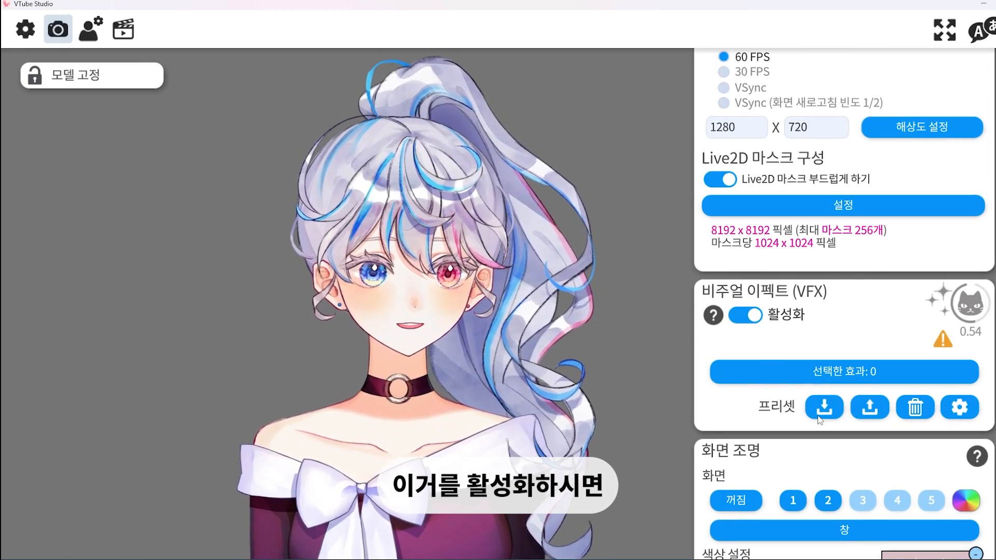
Browse the list of visual effects and open the lens distortion effect (렌즈 왜곡) for configuration
click(859, 374)
drag(768, 91, 748, 390)
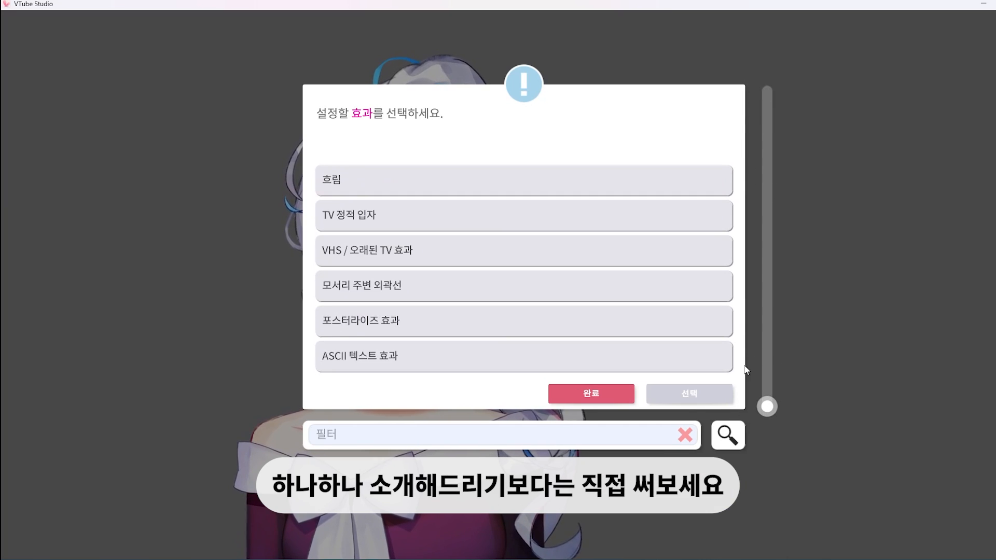
scroll(715, 334, up, 5)
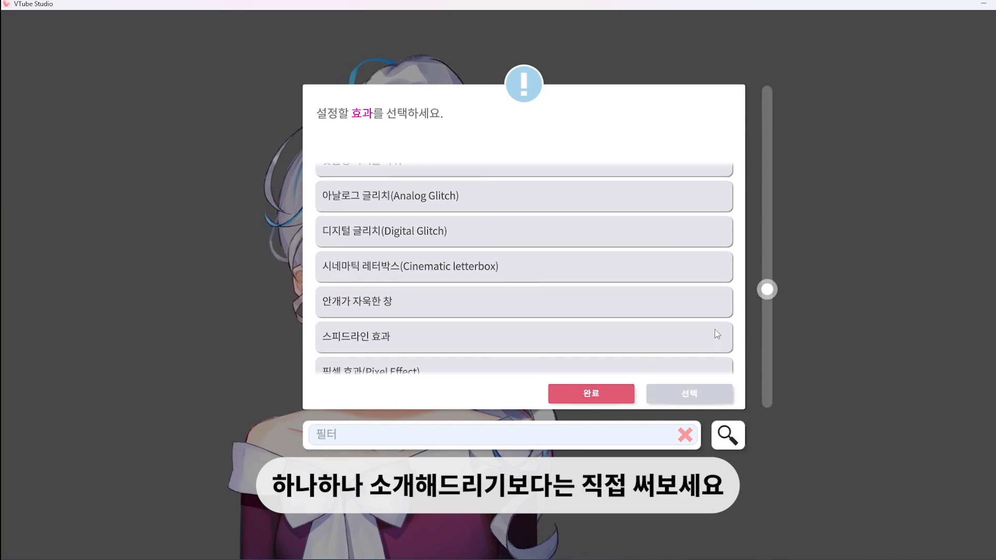
scroll(472, 332, down, 3)
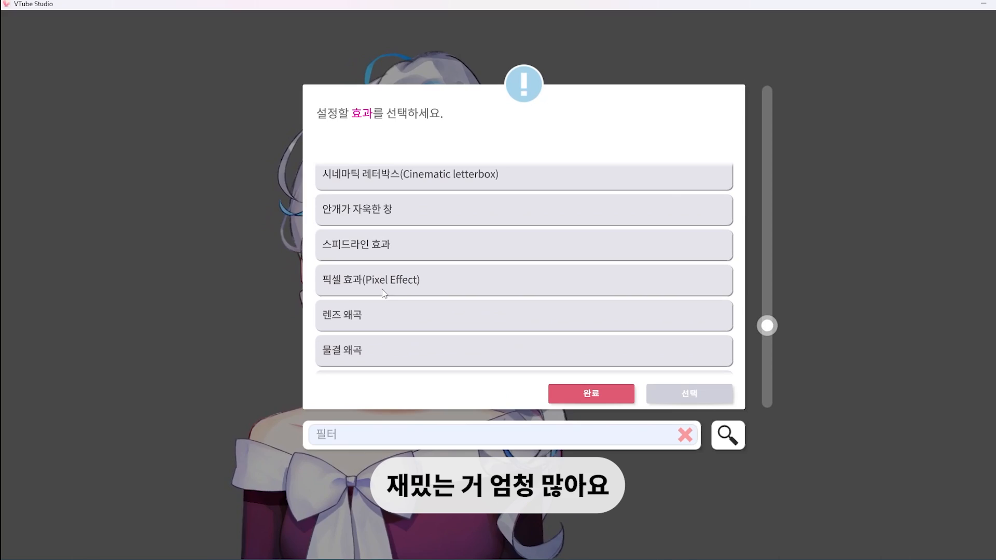
click(381, 312)
click(666, 392)
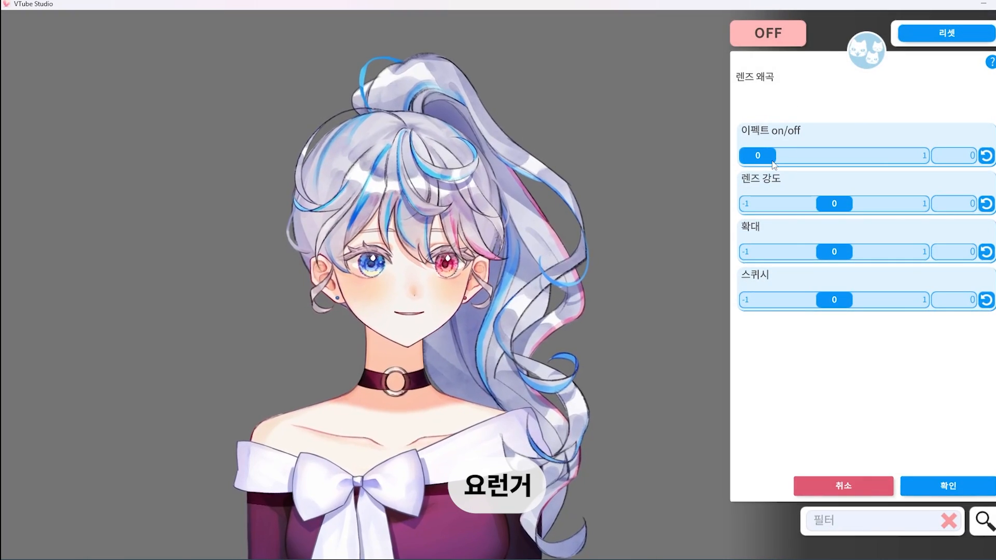
Turn the lens distortion effect on at 1, set its lens strength (렌즈 강도) to about 0.88, and confirm
drag(757, 155, 926, 154)
drag(834, 203, 940, 203)
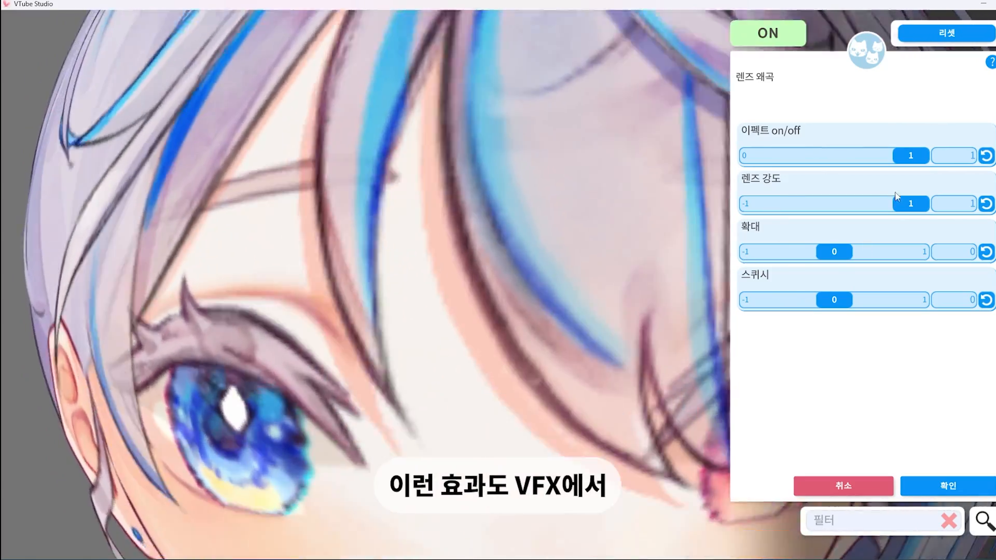
mouse_move(897, 196)
mouse_down()
mouse_move(767, 205)
mouse_move(782, 217)
mouse_move(804, 204)
mouse_move(916, 196)
mouse_move(903, 204)
mouse_up()
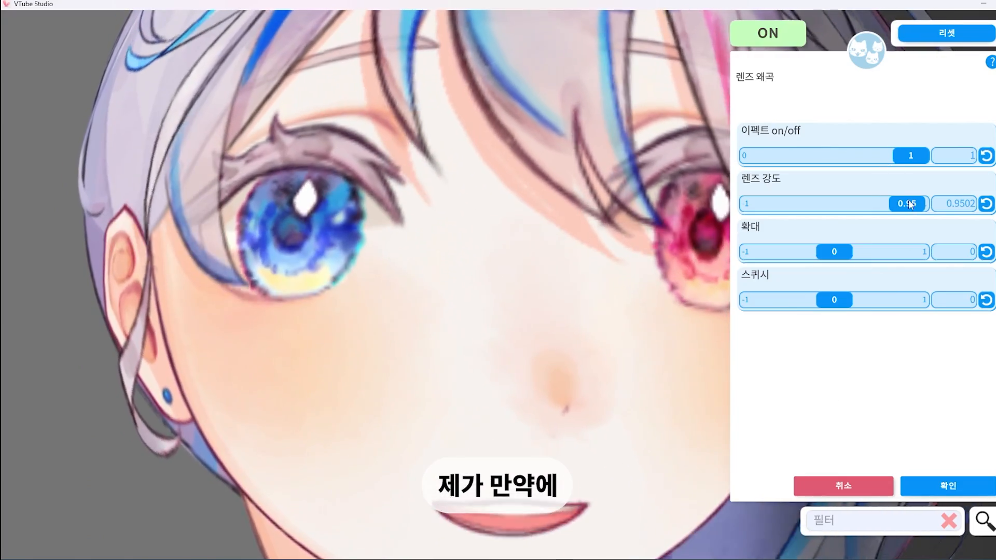
mouse_move(902, 204)
mouse_down()
mouse_move(876, 205)
mouse_move(894, 204)
mouse_up()
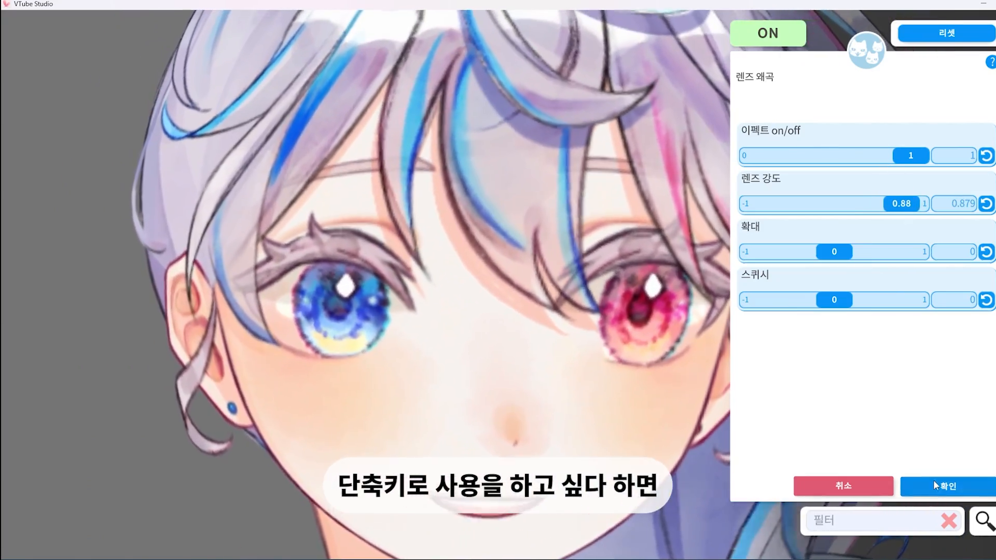
click(933, 483)
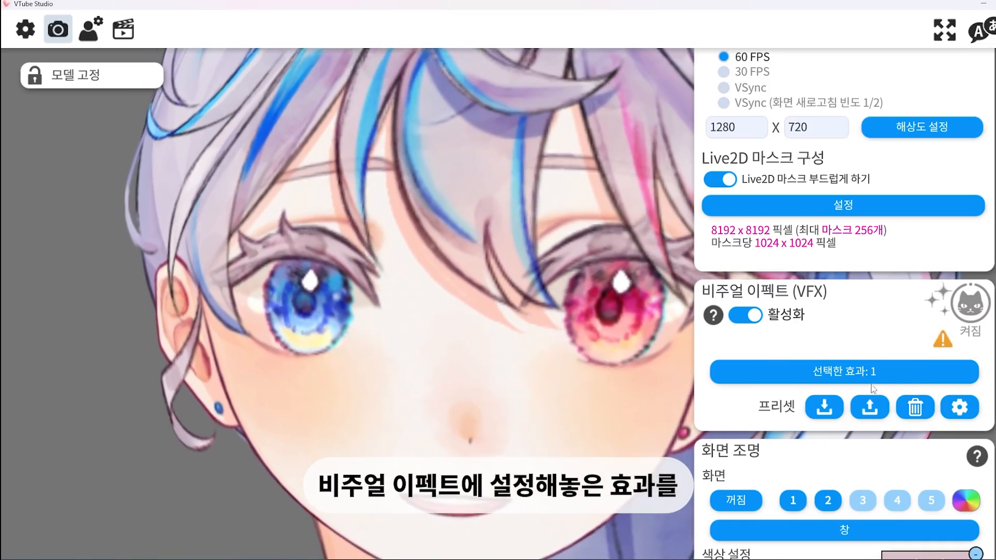
Look through the available visual effects that can be stacked with the lens distortion, and close the list
click(823, 368)
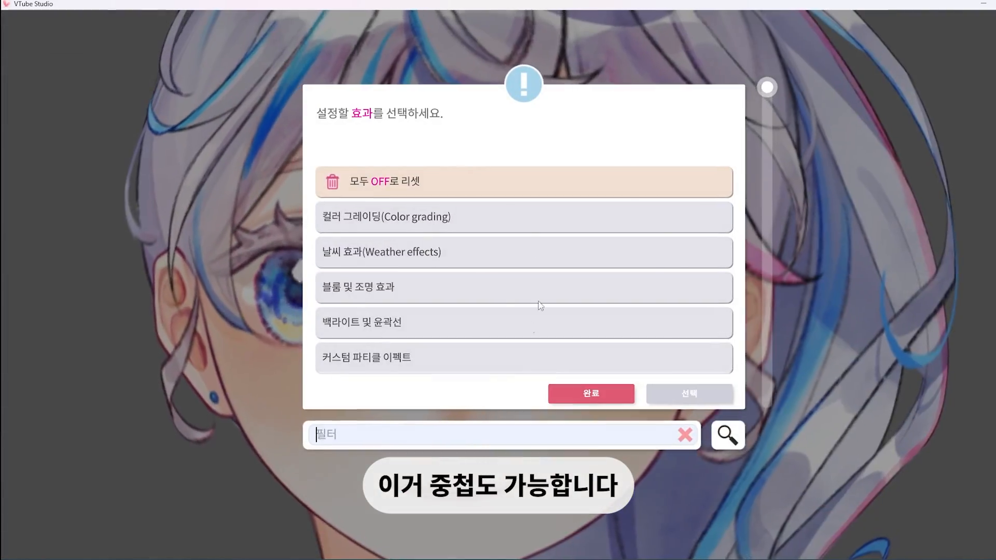
scroll(475, 312, down, 10)
click(581, 399)
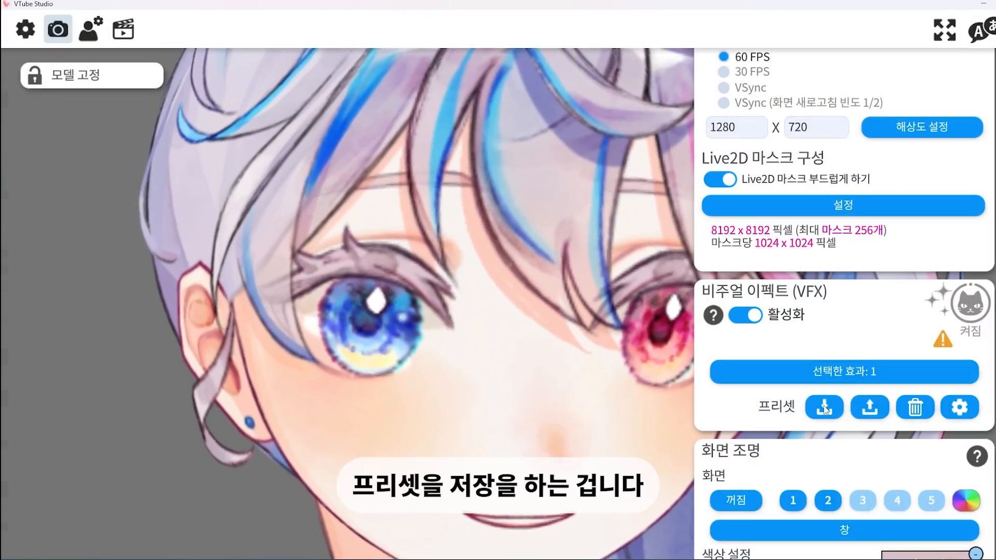
Save the current visual effect state as a new preset named 볼록렌즈
click(826, 405)
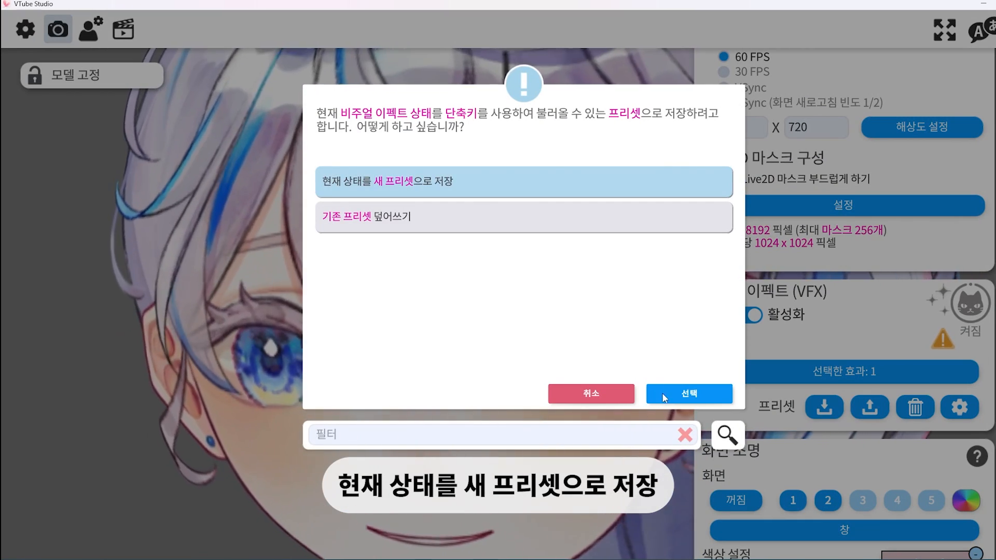
click(663, 394)
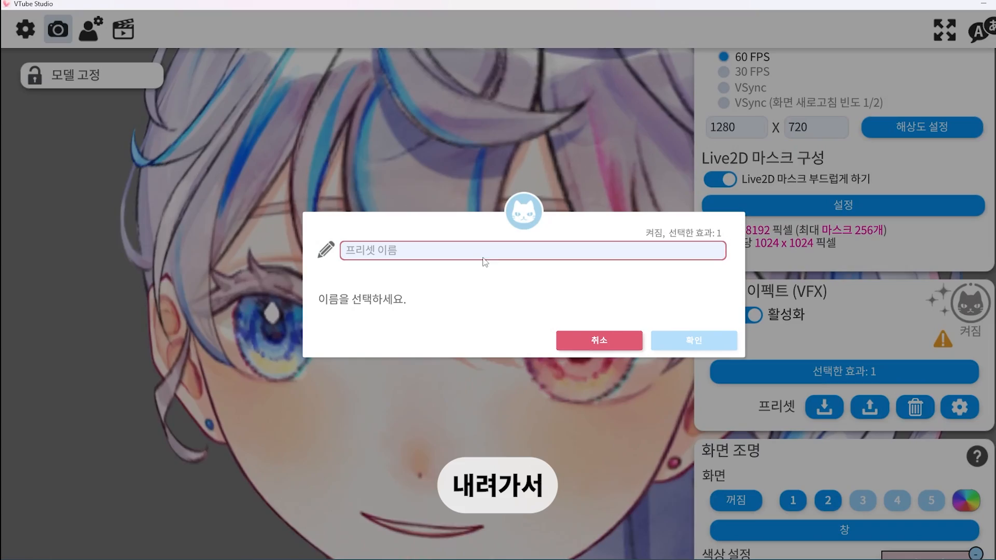
text(볼록렌즈)
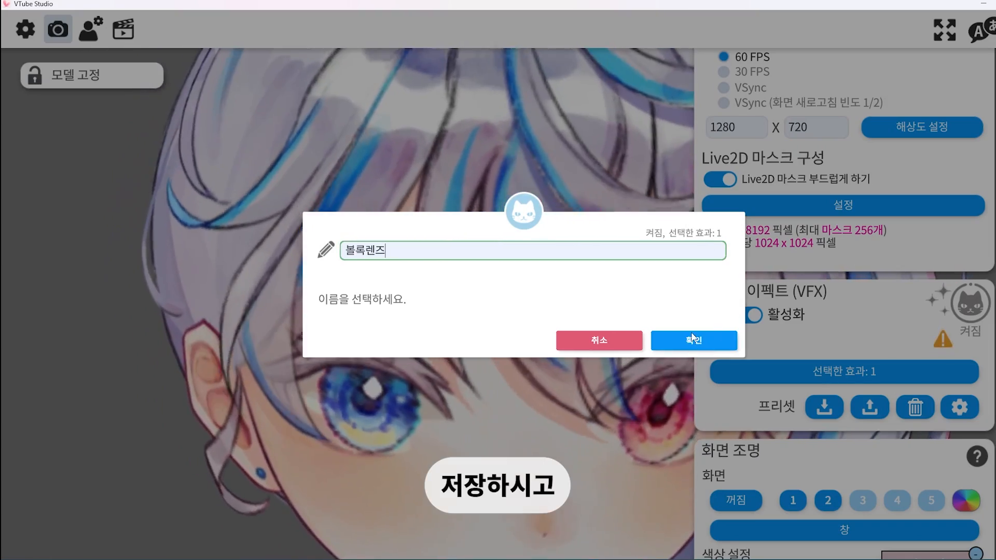
click(700, 341)
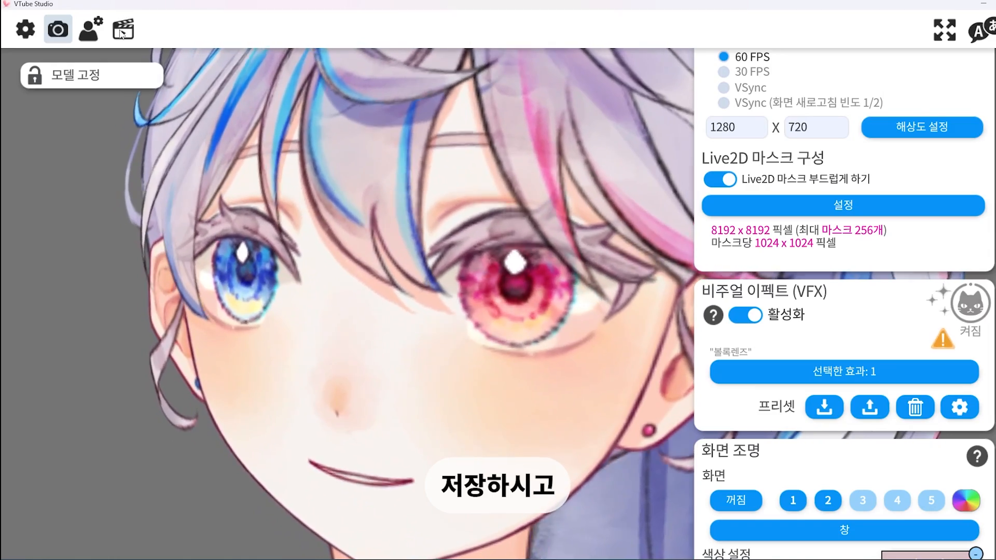
Add a new hotkey and set its action to loading a visual effect preset (비주얼 이펙트 프리셋 불러오기)
click(121, 32)
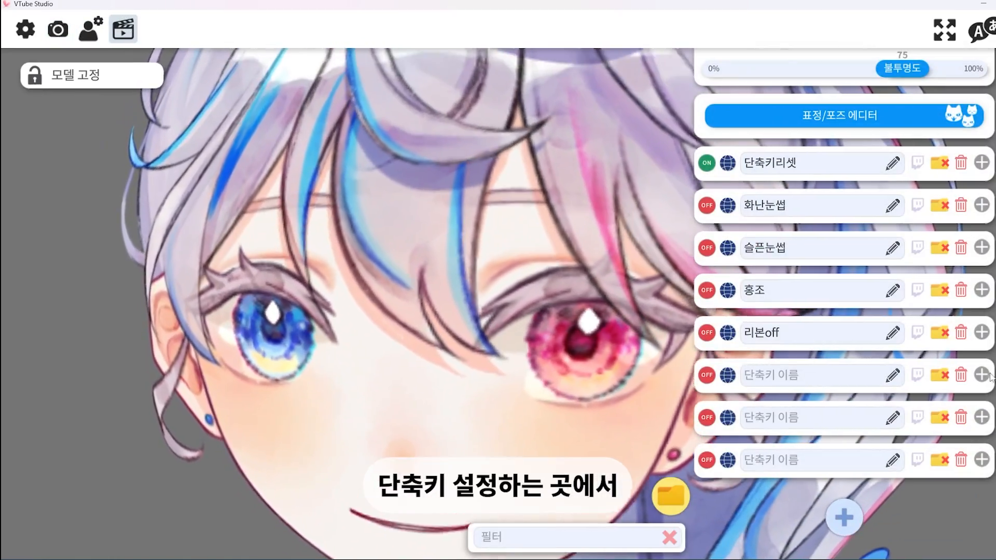
click(842, 517)
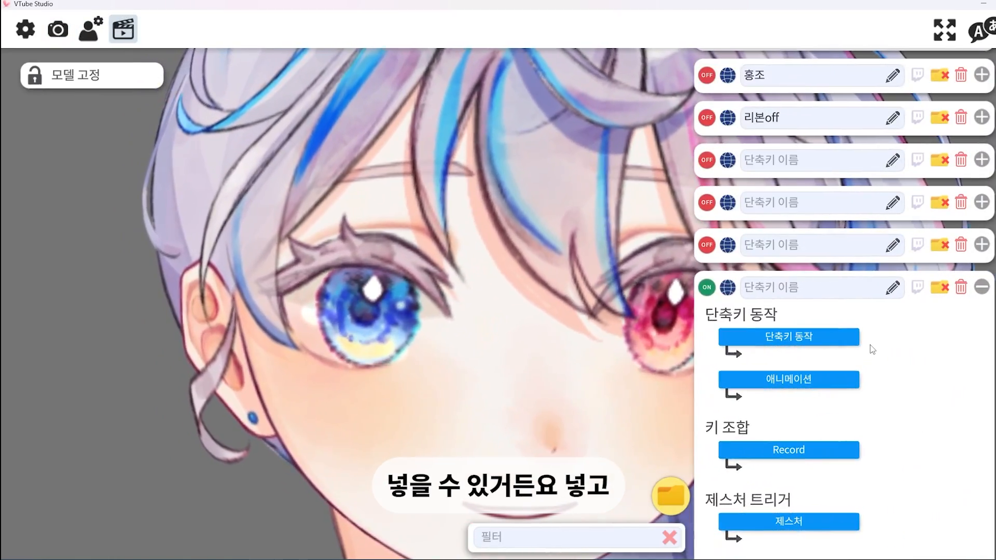
click(818, 334)
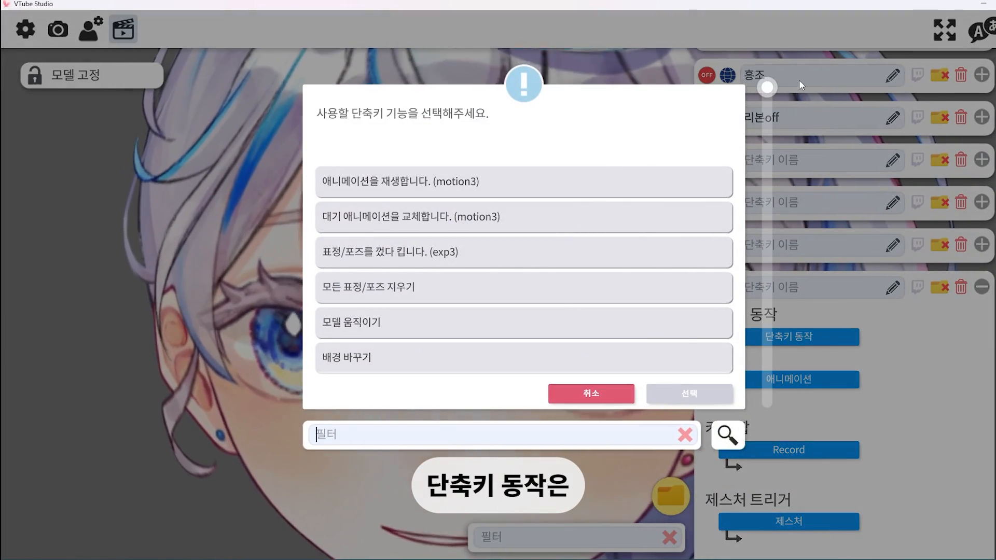
drag(767, 89, 792, 238)
drag(793, 239, 783, 402)
click(457, 302)
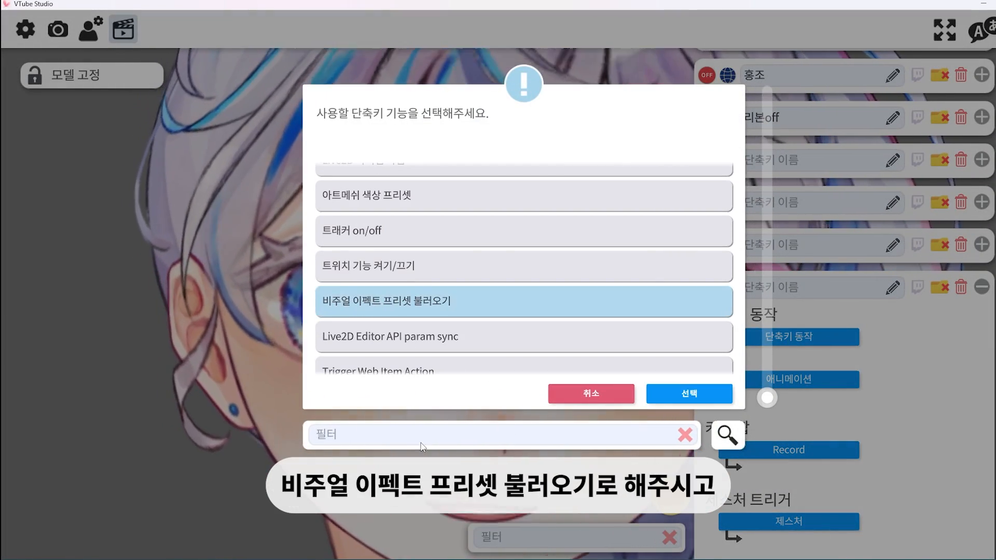
click(720, 399)
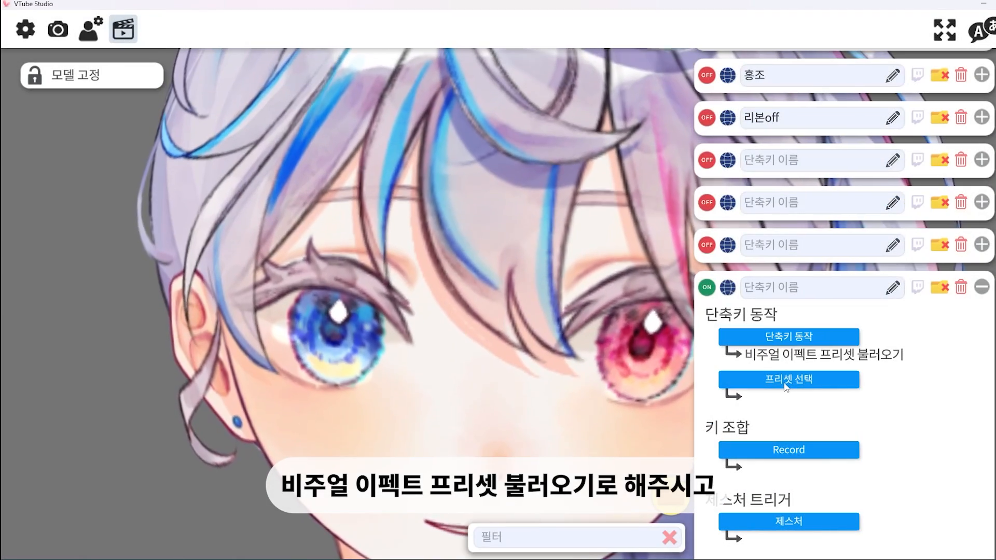
Assign the 볼록렌즈 preset to the new hotkey and record numpad 1 (N1) as its key
text(볼록)
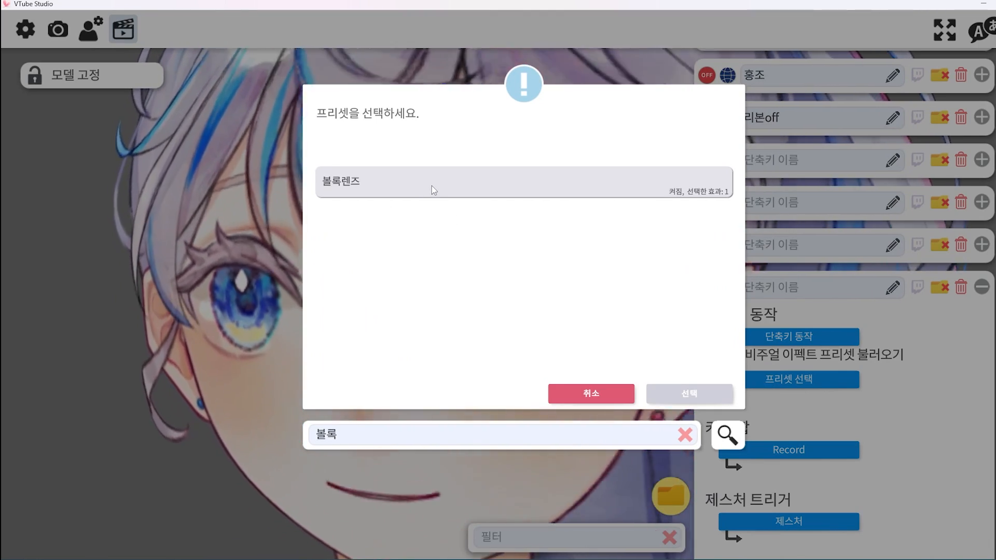
click(718, 399)
scroll(802, 339, down, 2)
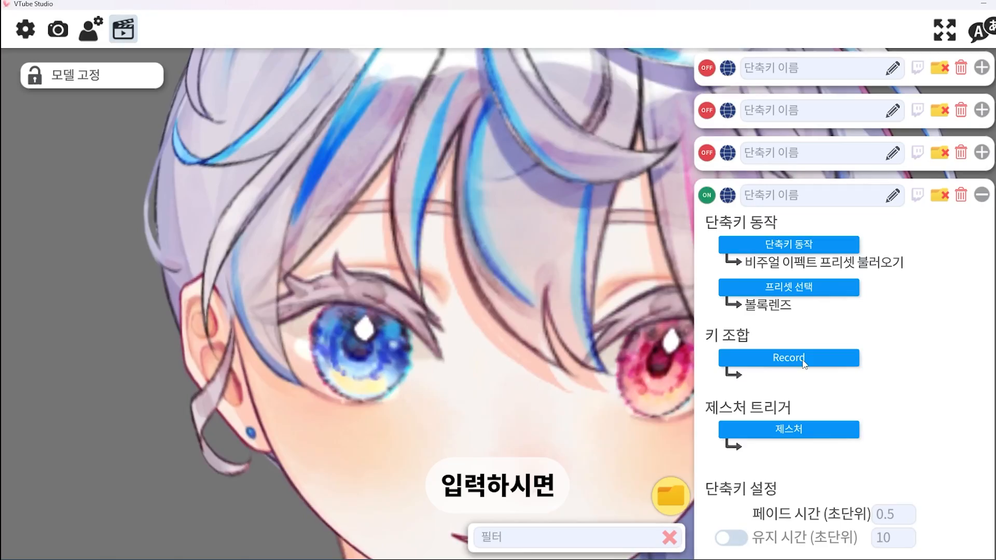
click(802, 359)
key(KP_1)
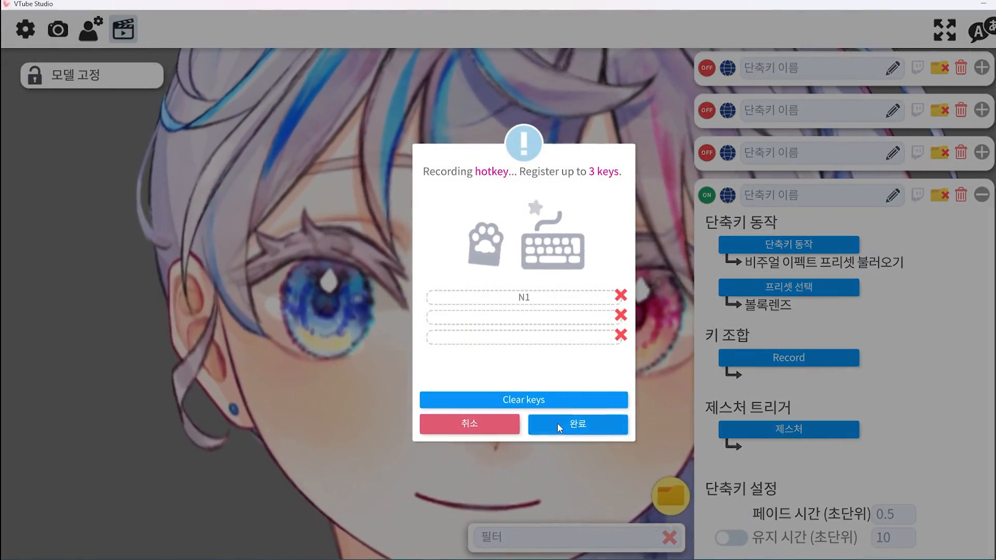
click(560, 412)
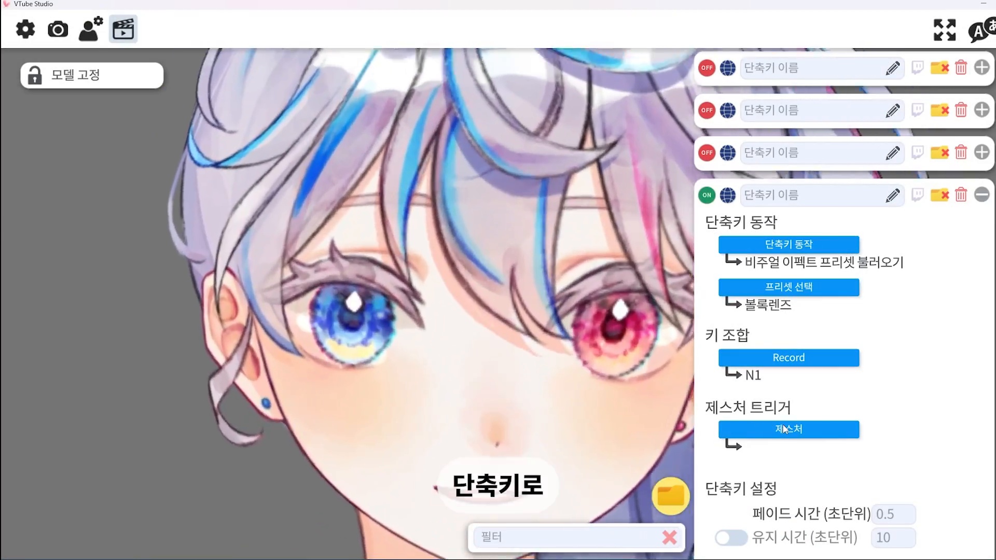
Set the hotkey's fade time (페이드 시간) to 0.01 seconds
scroll(905, 338, down, 2)
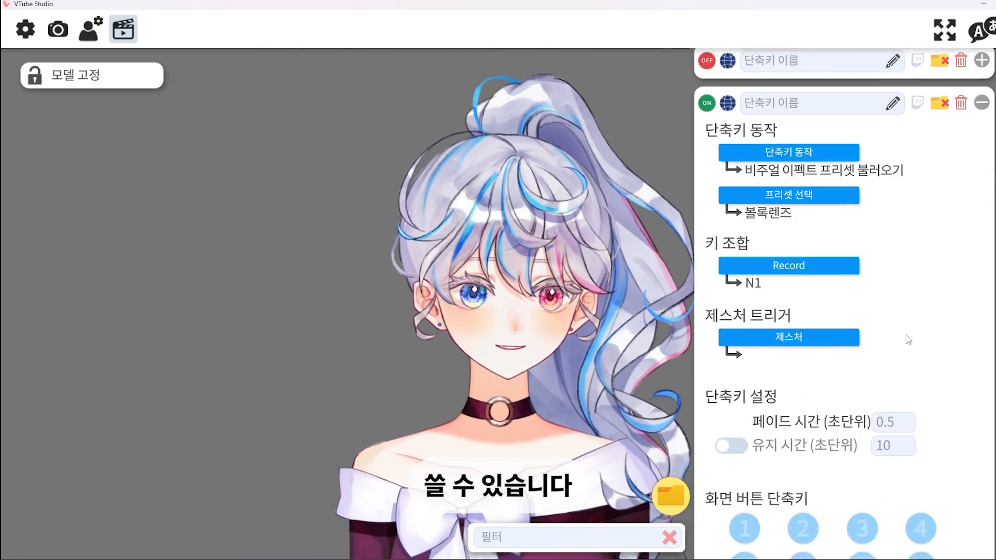
click(901, 398)
text(0.01)
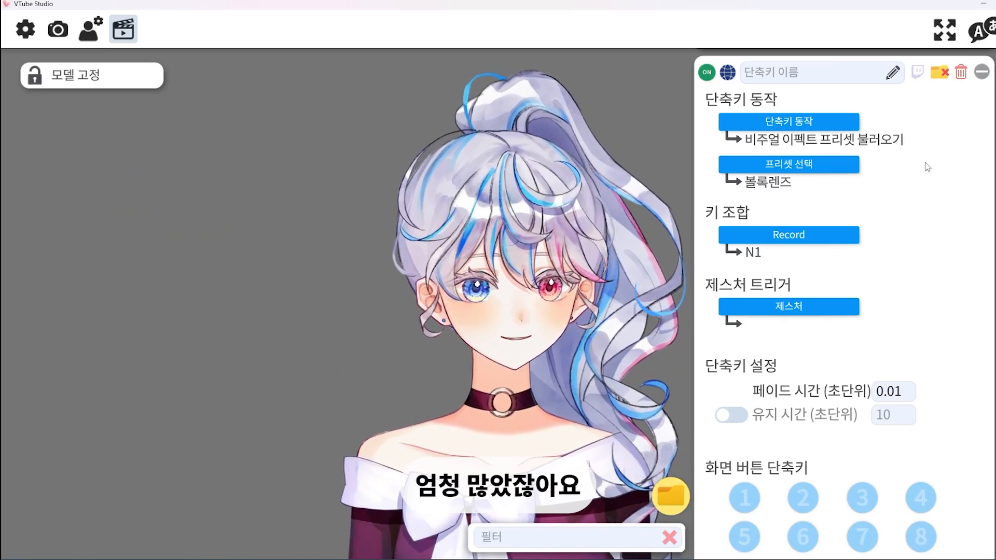
Activate visual effects (VFX) and reset all selected effects to OFF (모두 OFF로 리셋)
click(57, 29)
click(746, 315)
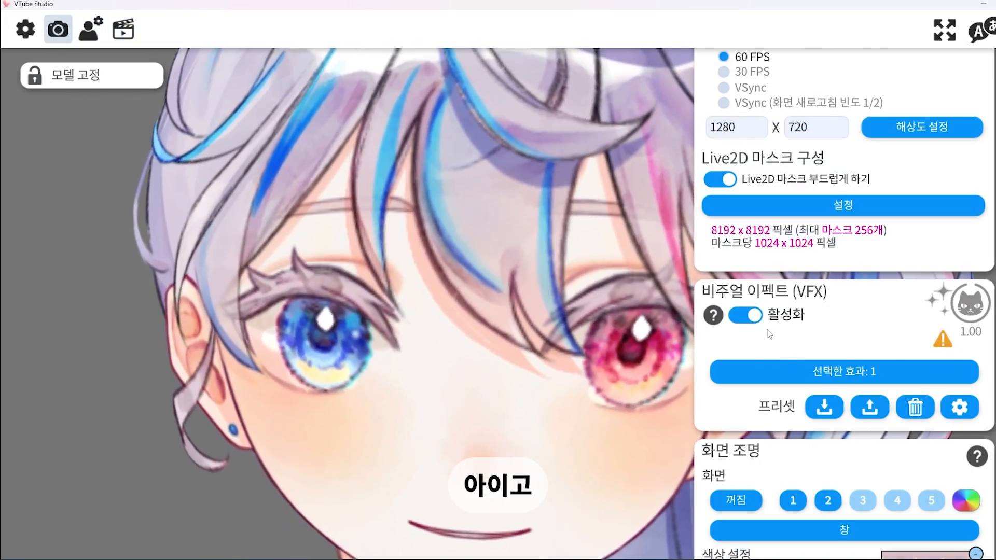
click(788, 372)
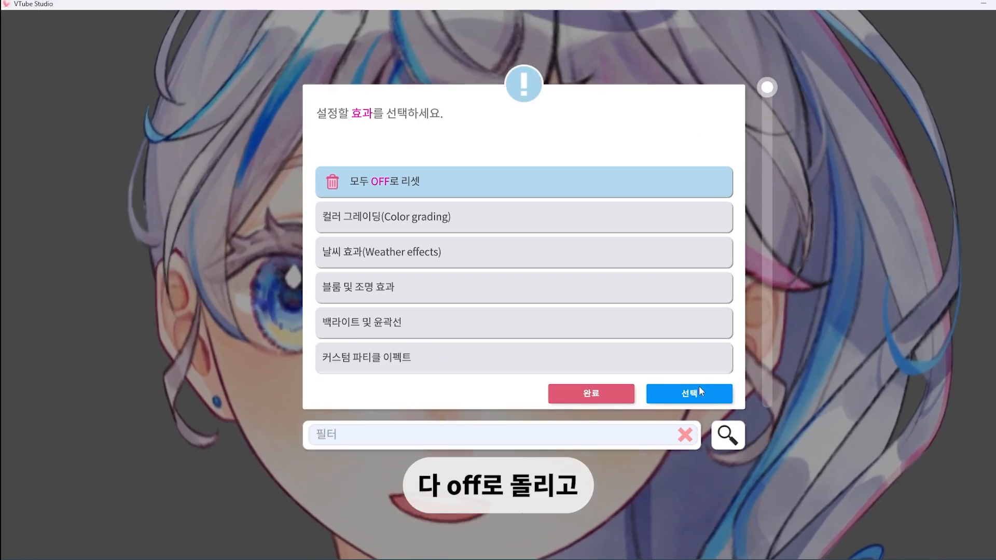
click(698, 387)
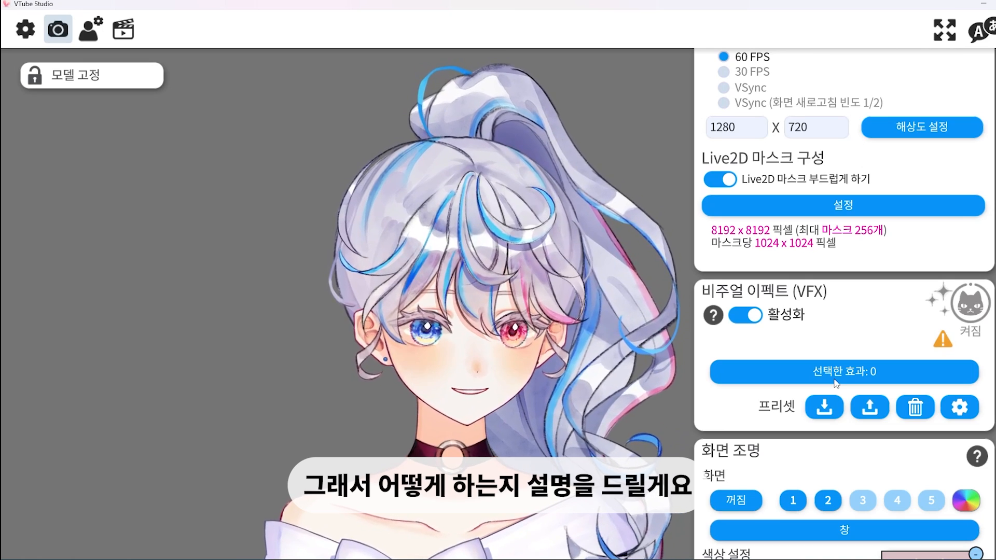
Try the backlight and outline effect (백라이트 및 윤곽선) at about 0.77 and adjust its model blur overlay
click(835, 380)
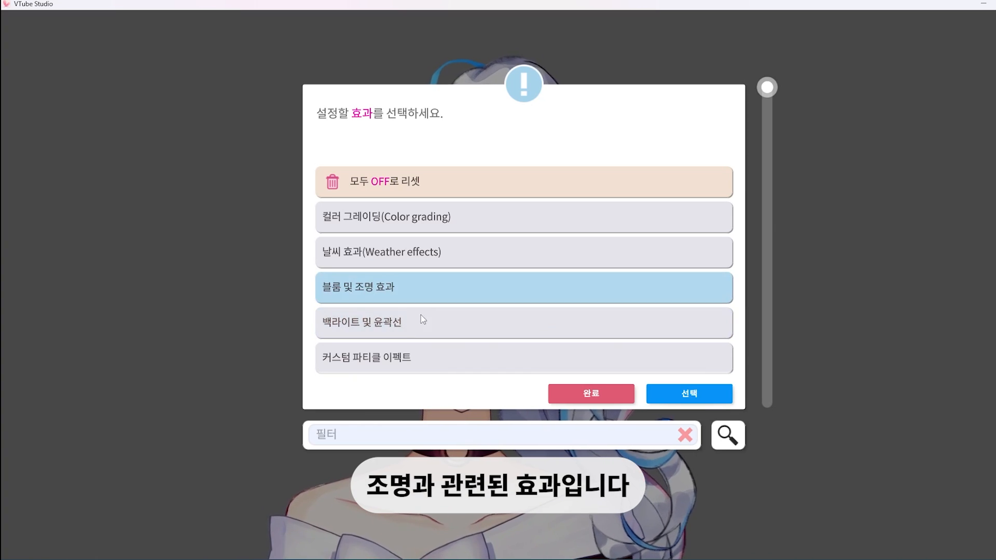
click(378, 332)
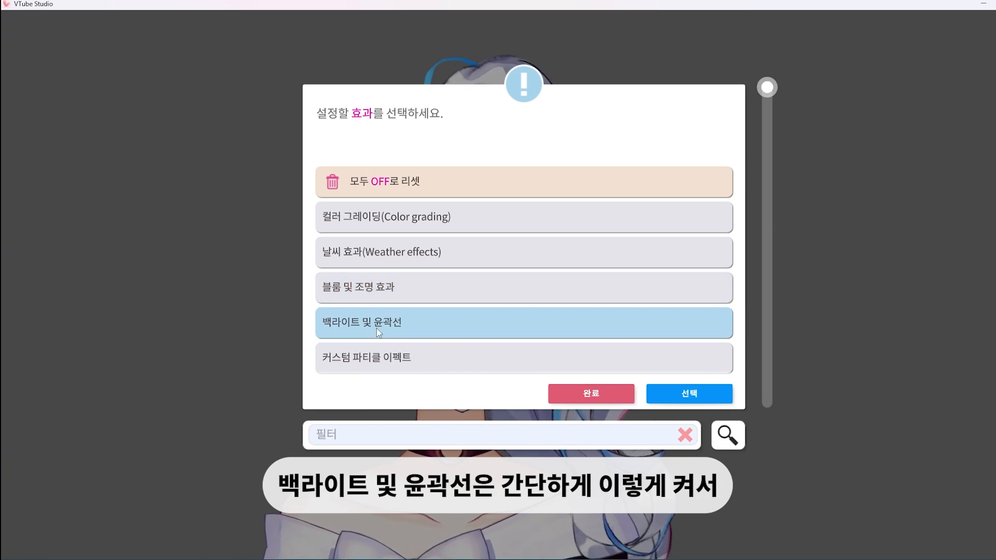
click(677, 393)
drag(758, 155, 876, 158)
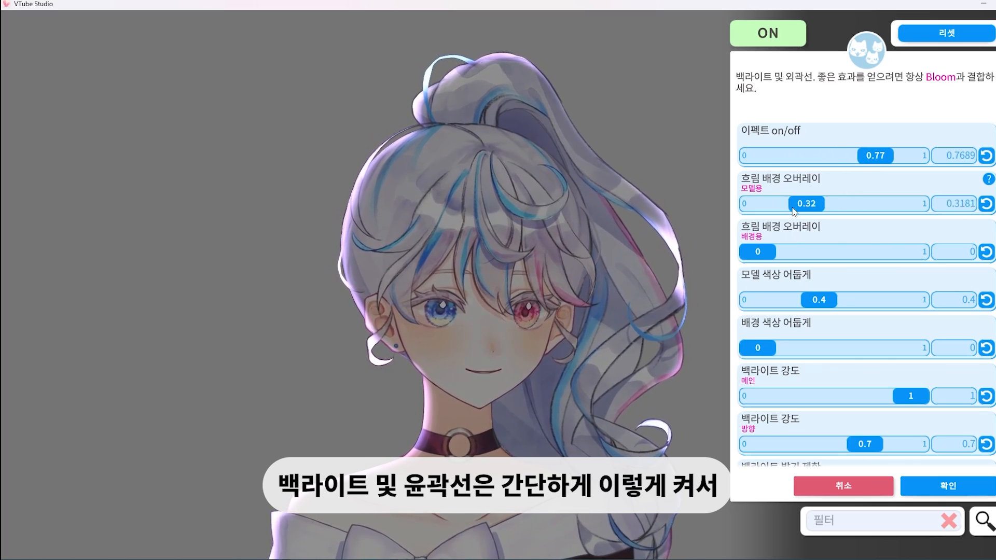
drag(793, 205, 746, 204)
Try a directional backlight strength of 1 and a backlight brightness limit of about 0.86, and discard the backlight settings
scroll(888, 332, down, 5)
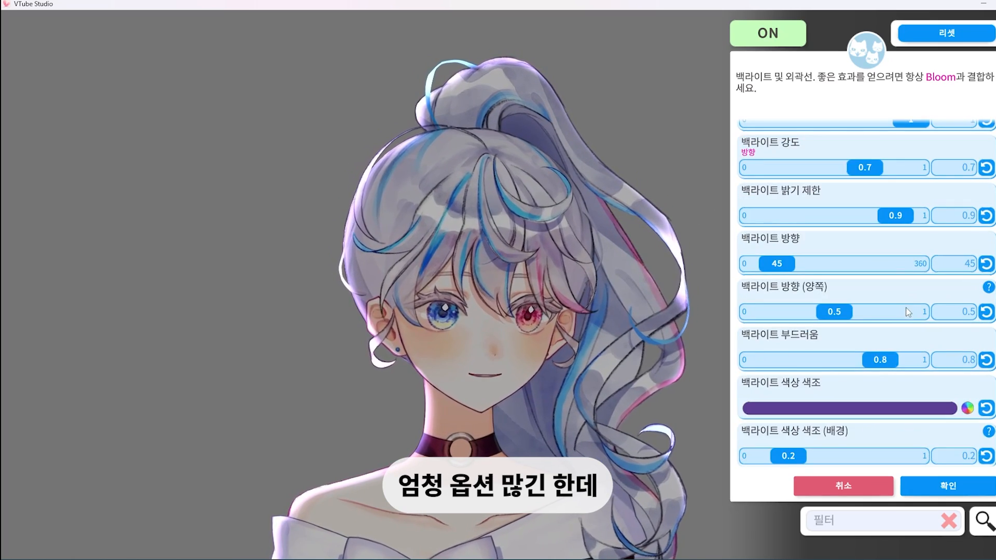
scroll(908, 312, up, 3)
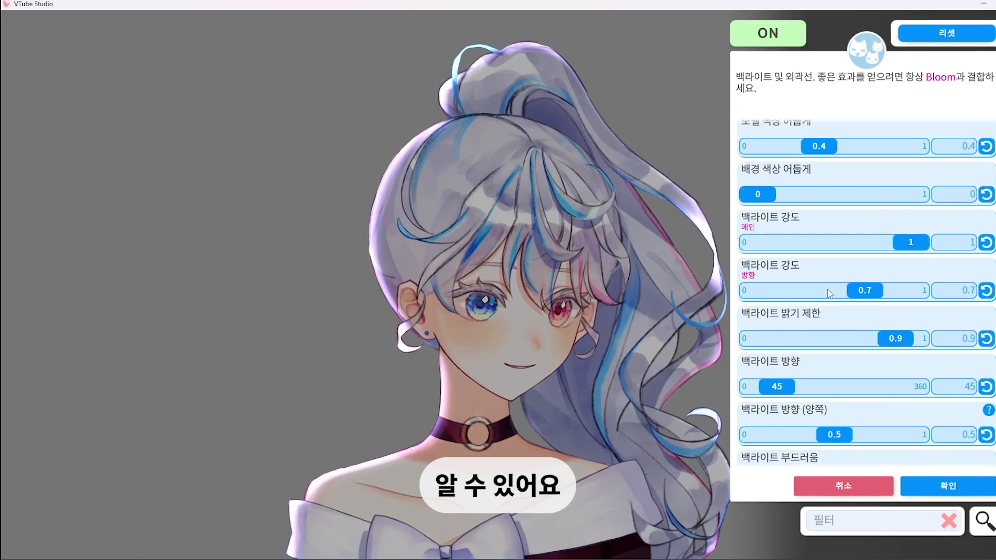
drag(827, 288, 897, 292)
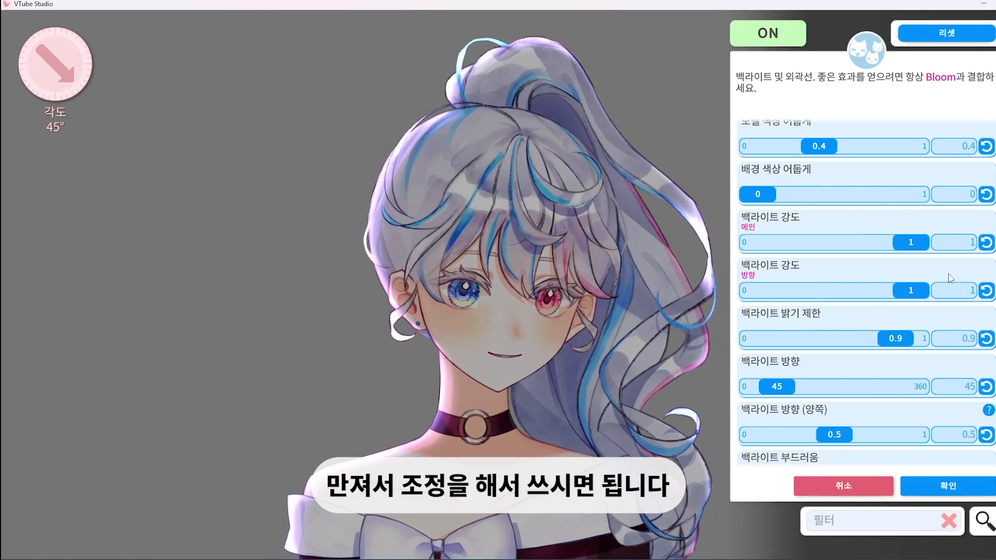
drag(899, 342, 893, 342)
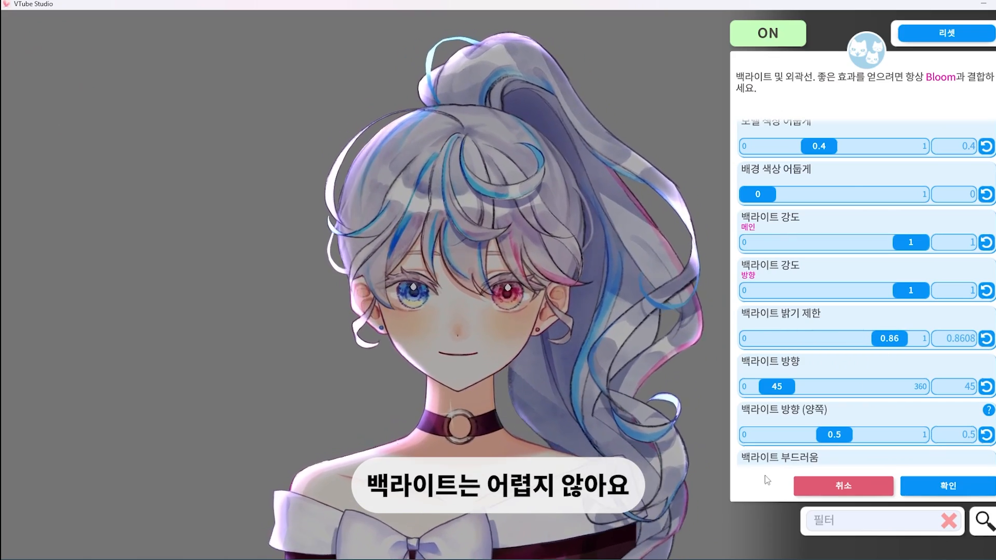
click(860, 490)
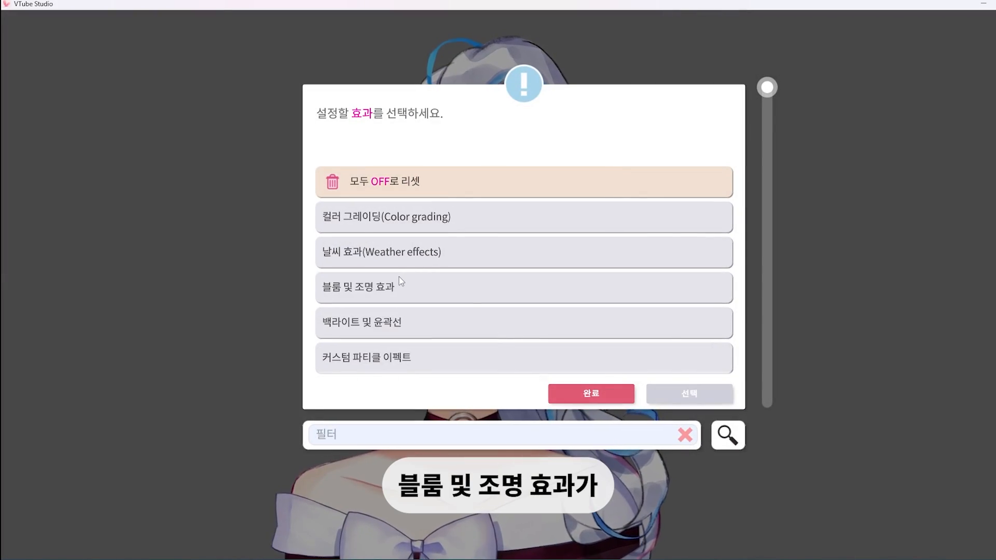
Turn on the bloom and lighting effect (블룸 및 조명 효과) at about 0.57 with model color darkening at about 0.61, and apply it
click(687, 395)
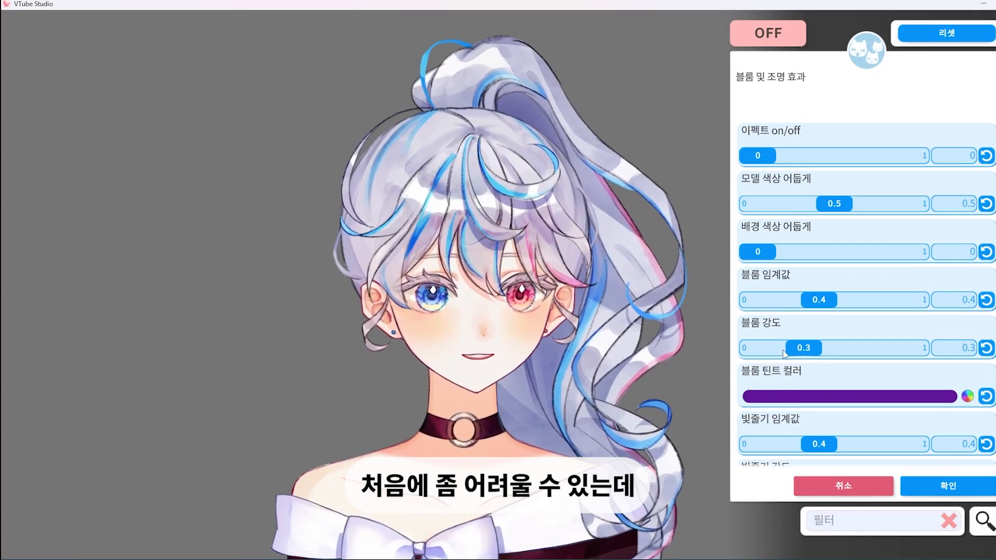
drag(760, 155, 955, 136)
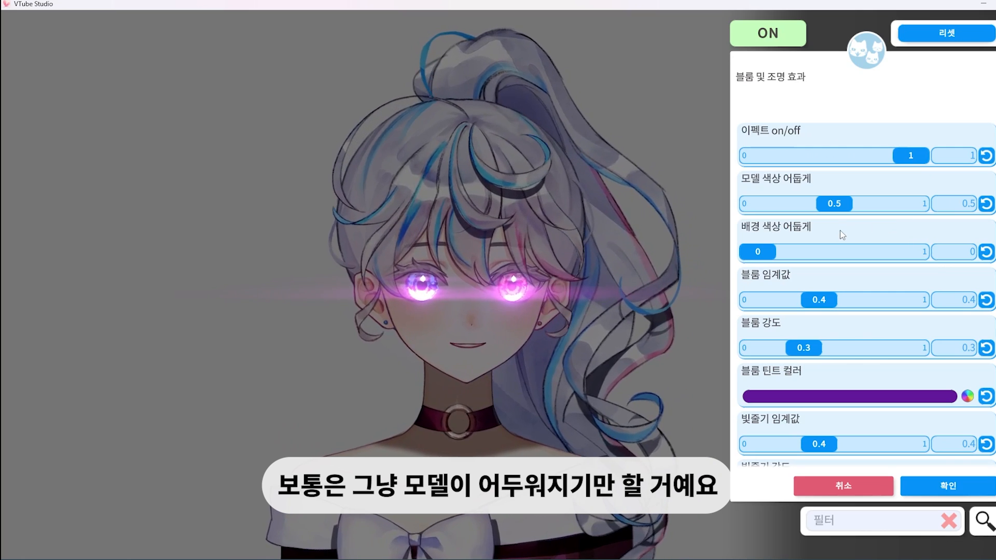
drag(910, 155, 880, 156)
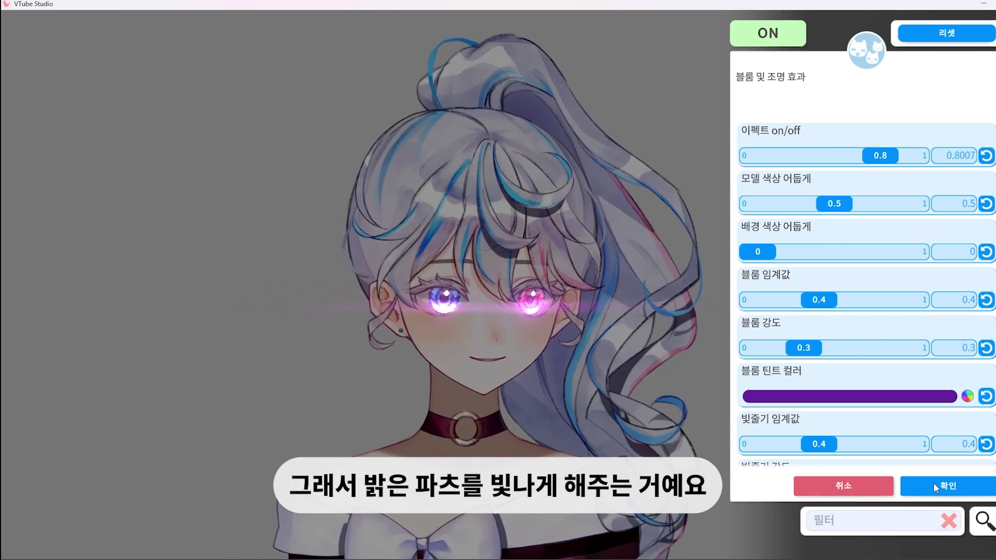
drag(834, 204, 786, 206)
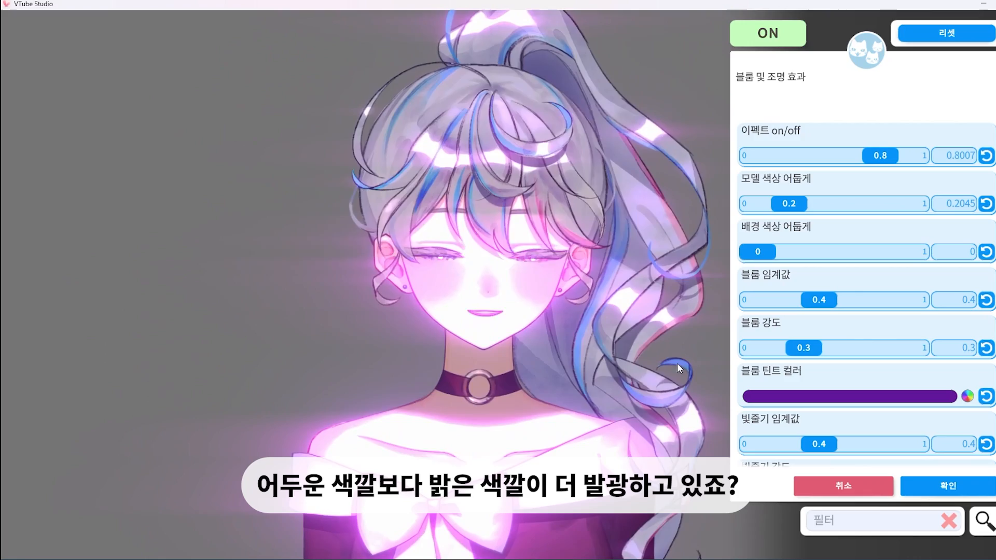
drag(789, 203, 859, 222)
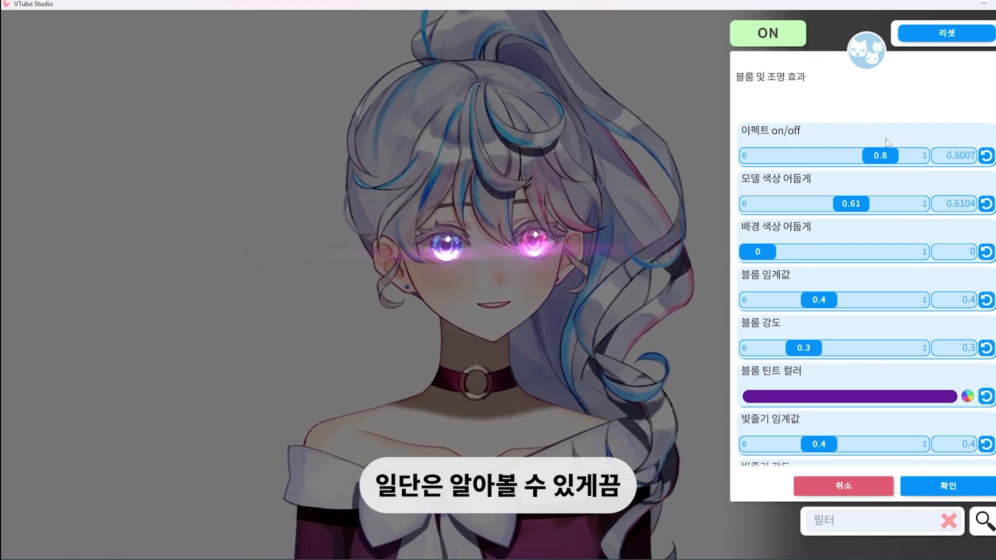
drag(880, 156, 836, 154)
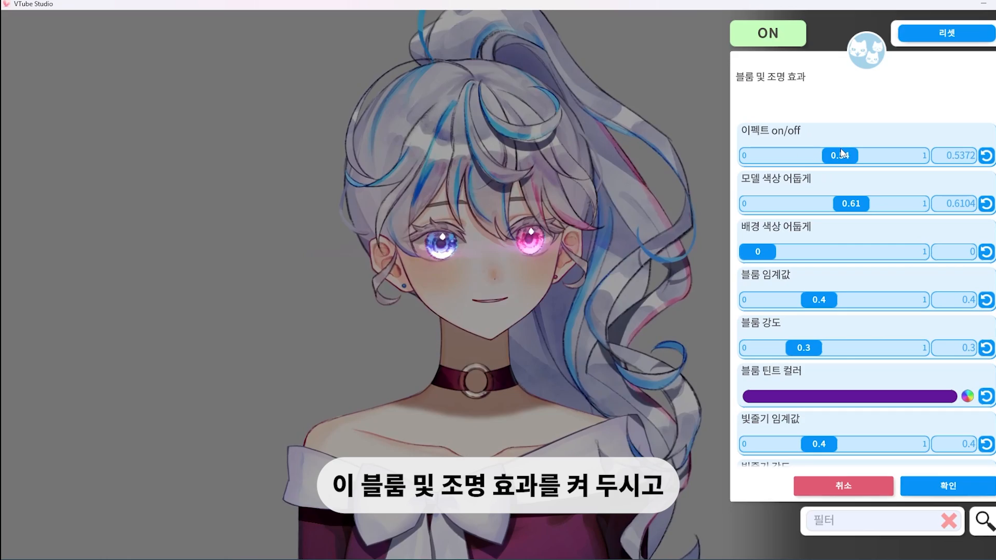
click(982, 482)
click(596, 389)
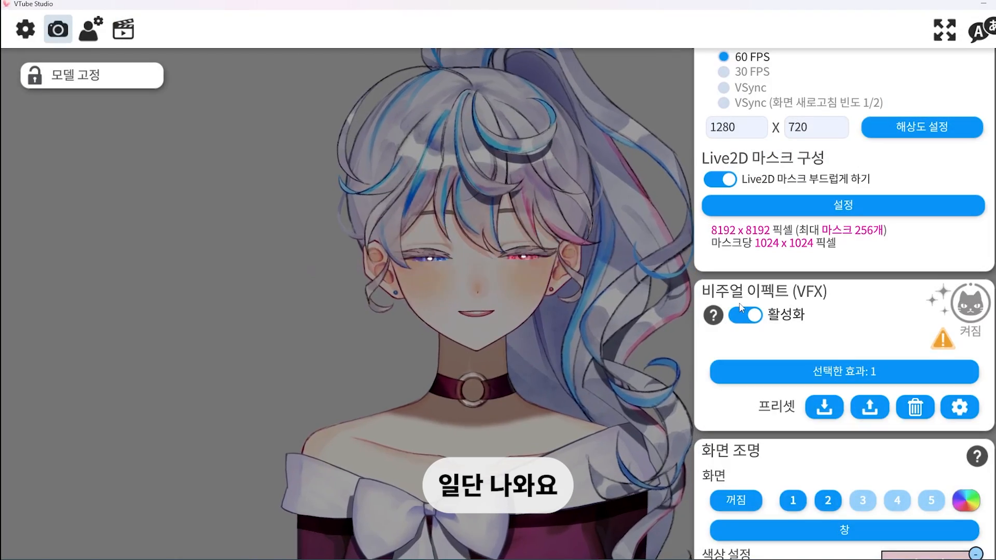
Open the model customization for the art meshes' scene lighting (아트메쉬의 장면 조명을 커스터마이징)
scroll(882, 332, up, 5)
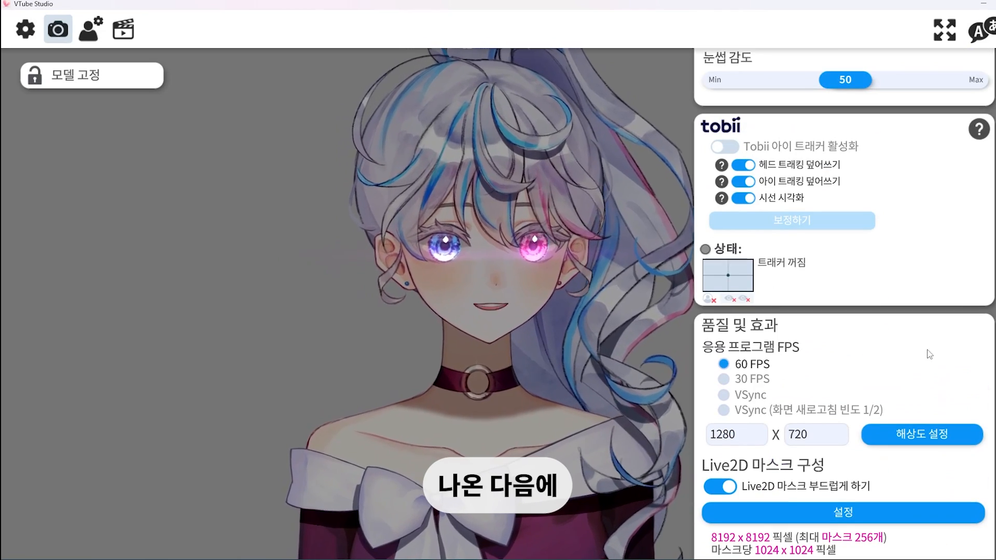
click(90, 31)
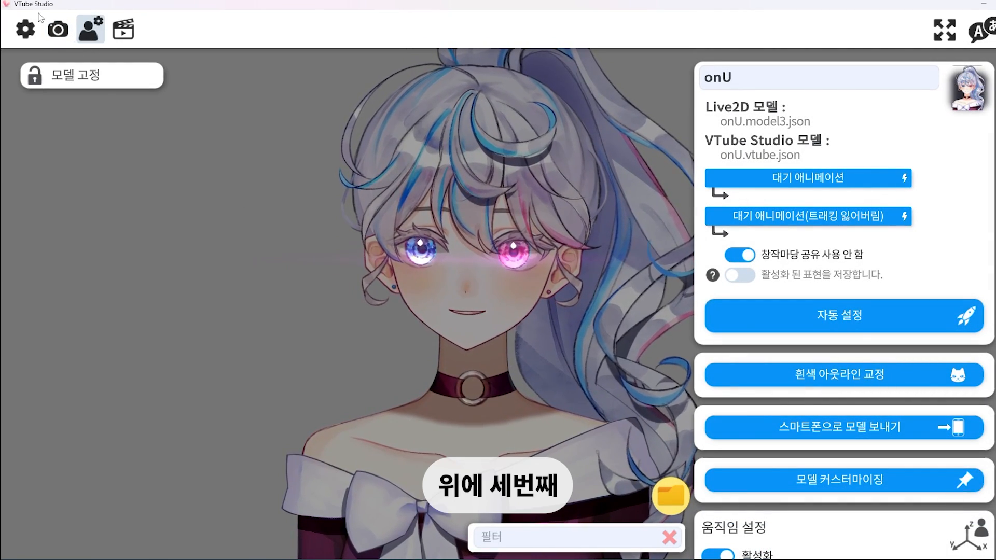
drag(813, 359, 823, 227)
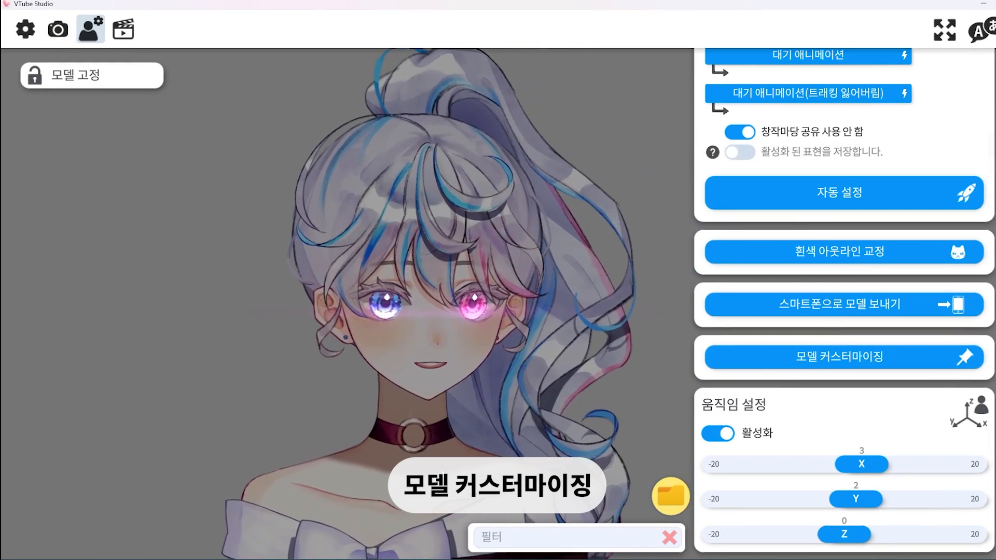
click(829, 363)
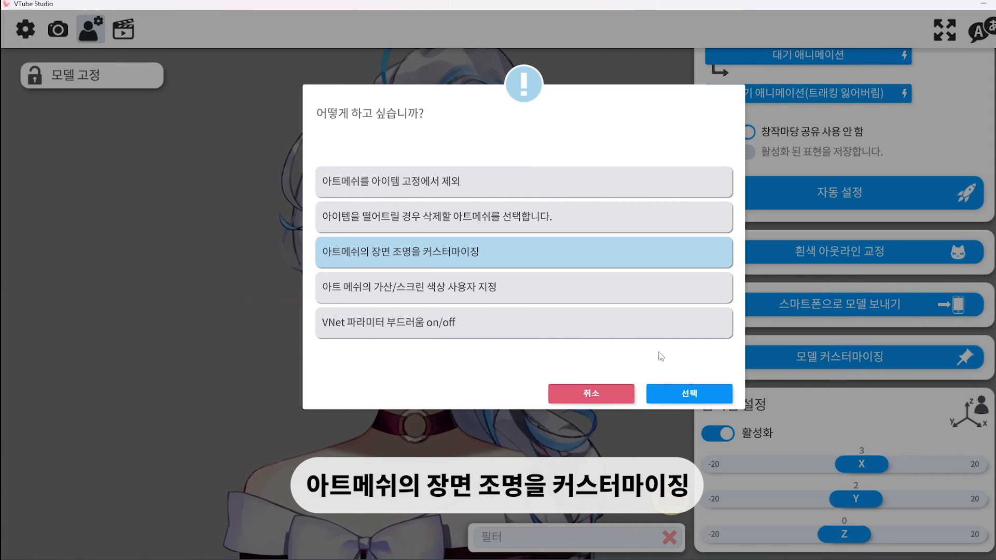
click(695, 396)
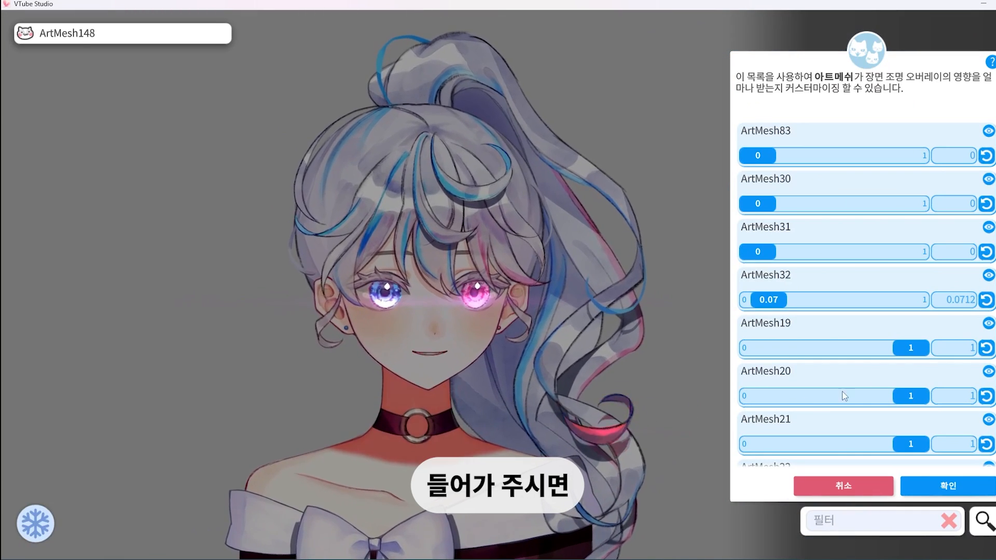
Look through the art mesh list and the scene lighting value of each mesh
mouse_move(995, 134)
mouse_down()
mouse_move(995, 441)
mouse_move(983, 500)
mouse_move(995, 130)
mouse_up()
scroll(866, 294, down, 3)
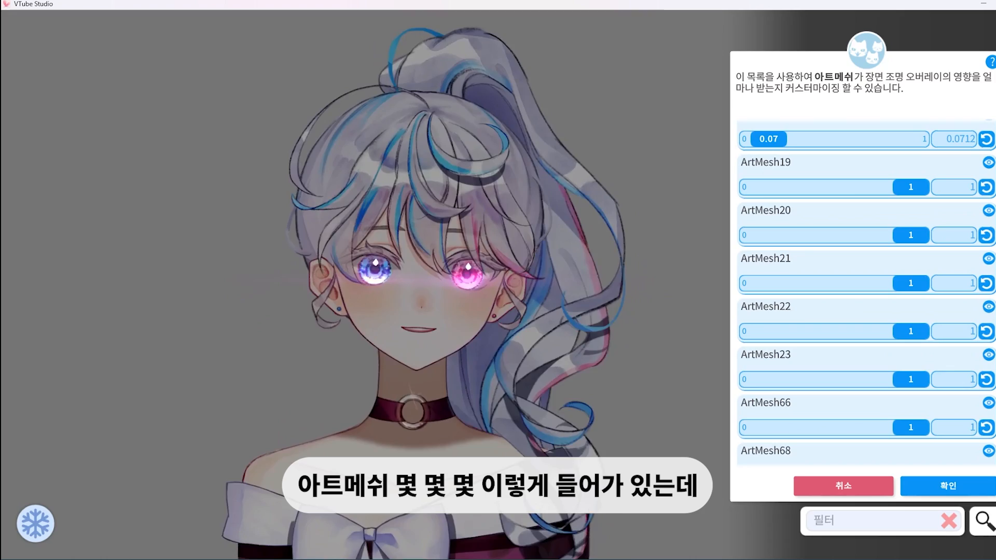
scroll(866, 294, down, 5)
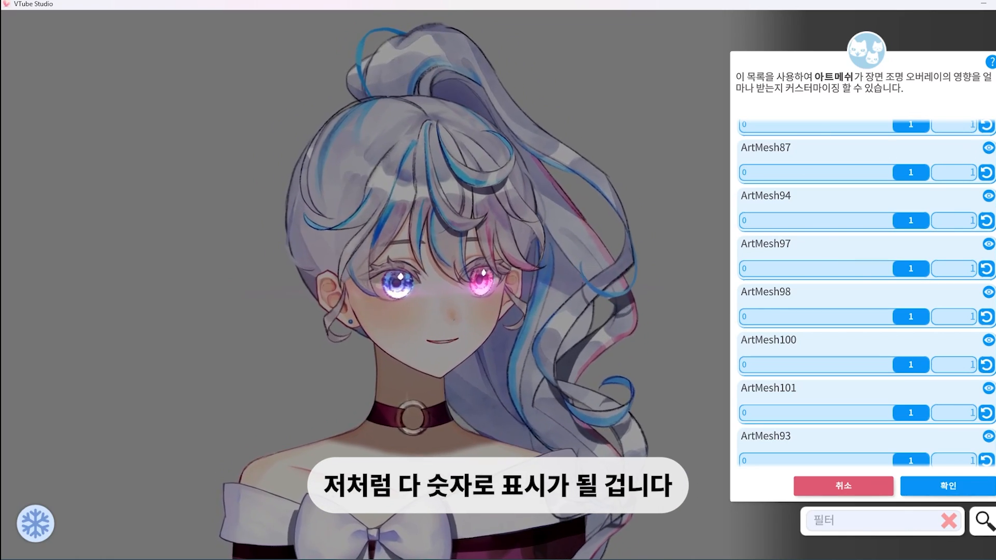
scroll(866, 294, down, 5)
scroll(796, 303, down, 10)
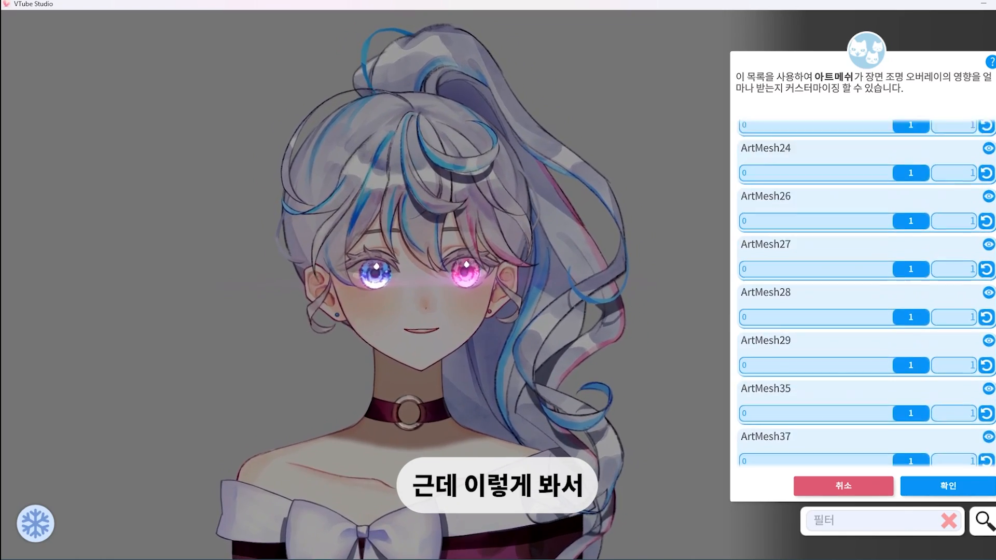
scroll(861, 379, down, 1)
scroll(915, 408, up, 3)
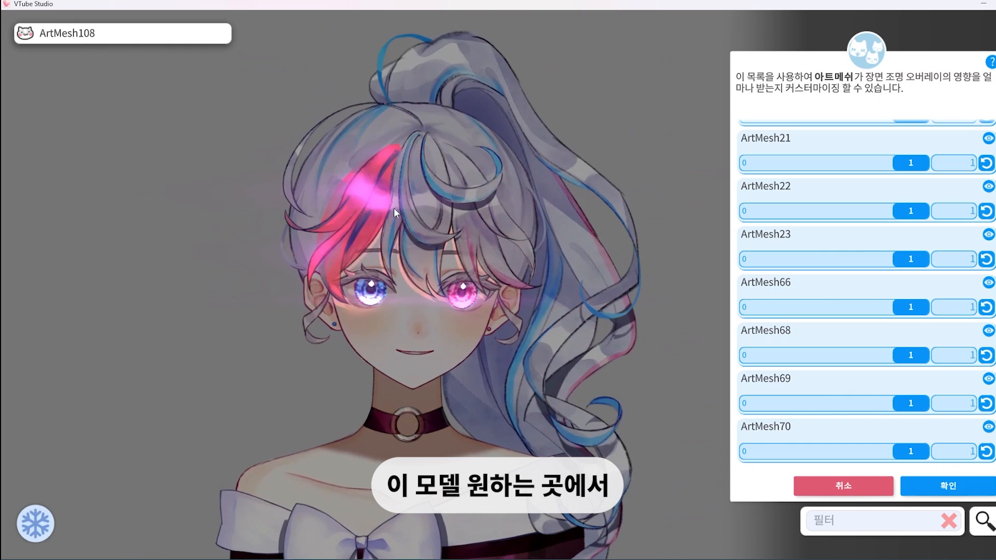
Limit the art mesh list to the parts at the avatar's blue eye and look through them
click(382, 289)
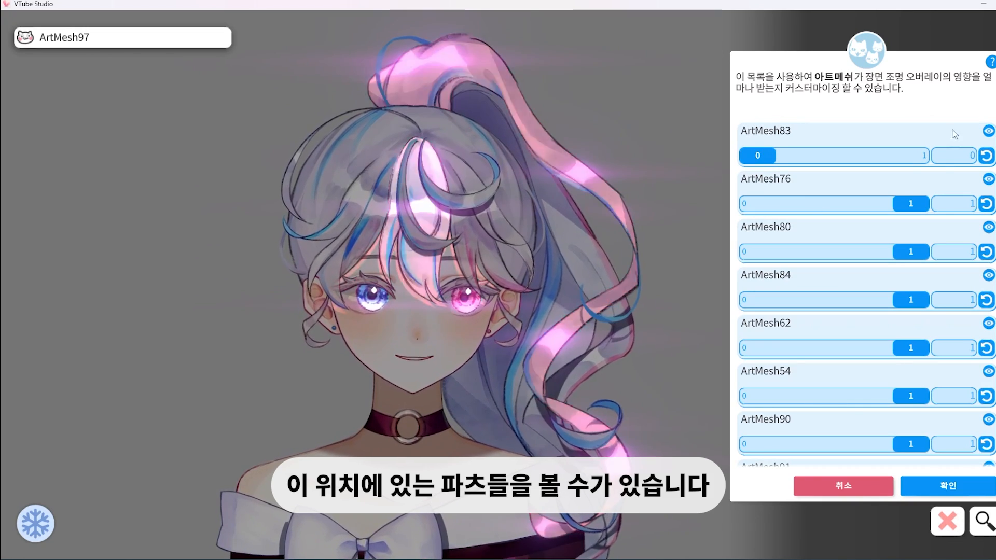
scroll(934, 234, down, 4)
scroll(936, 281, up, 4)
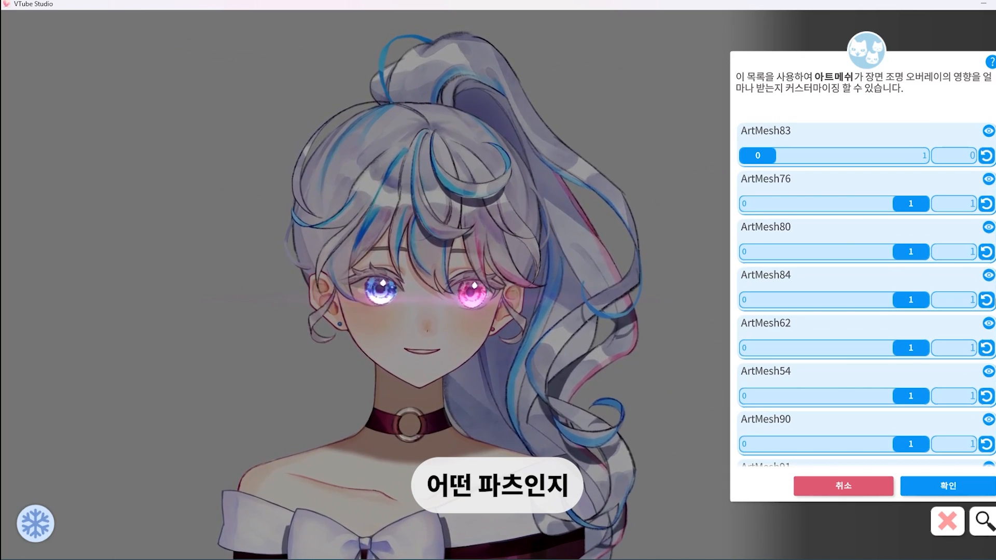
Highlight ArtMesh54 on the avatar and check which part each mesh in the scene lighting list belongs to
click(988, 372)
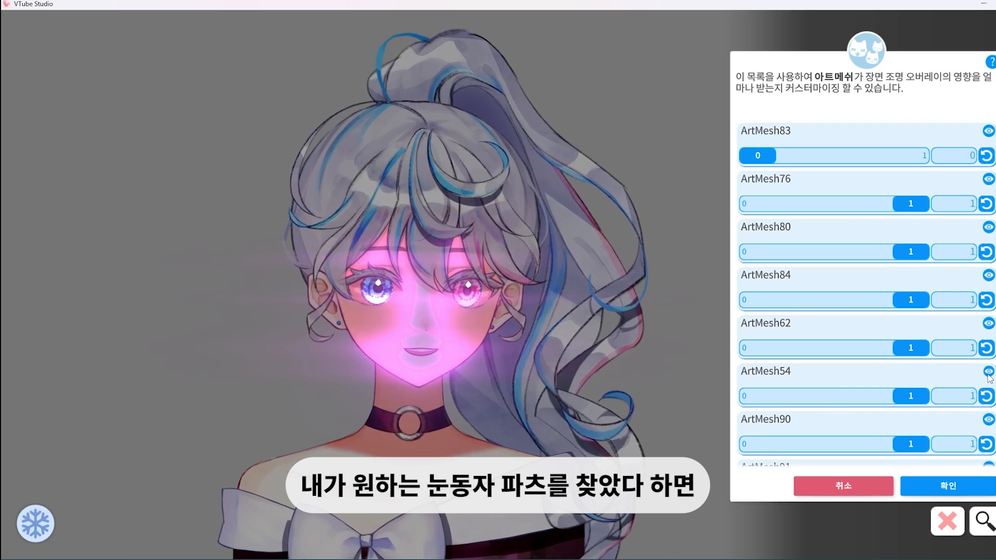
scroll(989, 377, down, 1)
scroll(881, 270, up, 2)
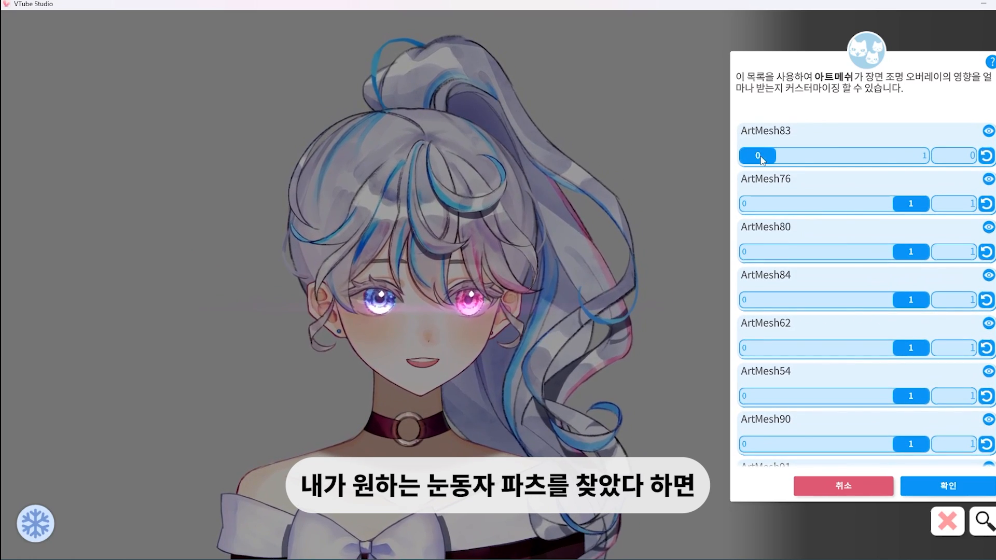
click(980, 155)
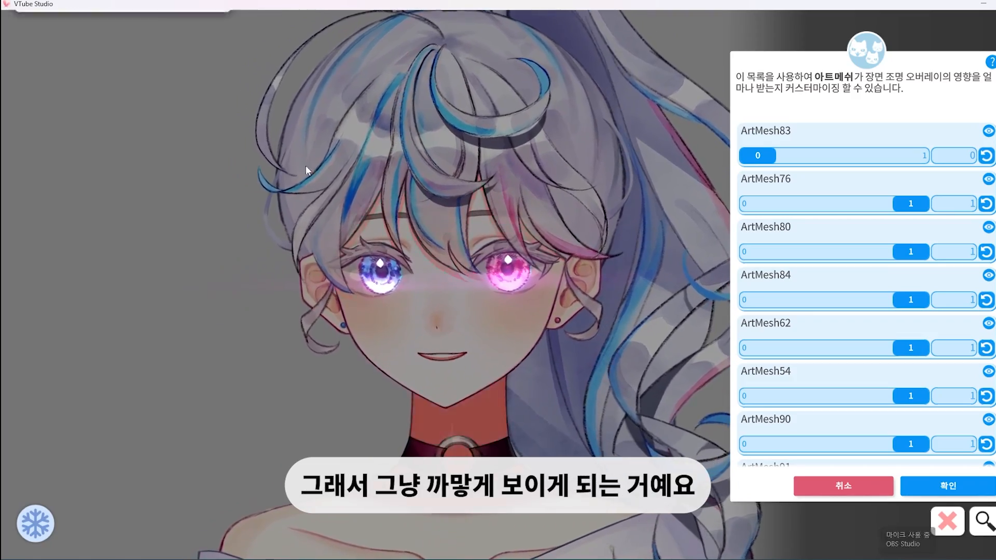
Set the scene lighting to 0 for the face shadow under the bangs and the neck shadow (ArtMesh62), and pick the hair shadow
scroll(565, 337, up, 5)
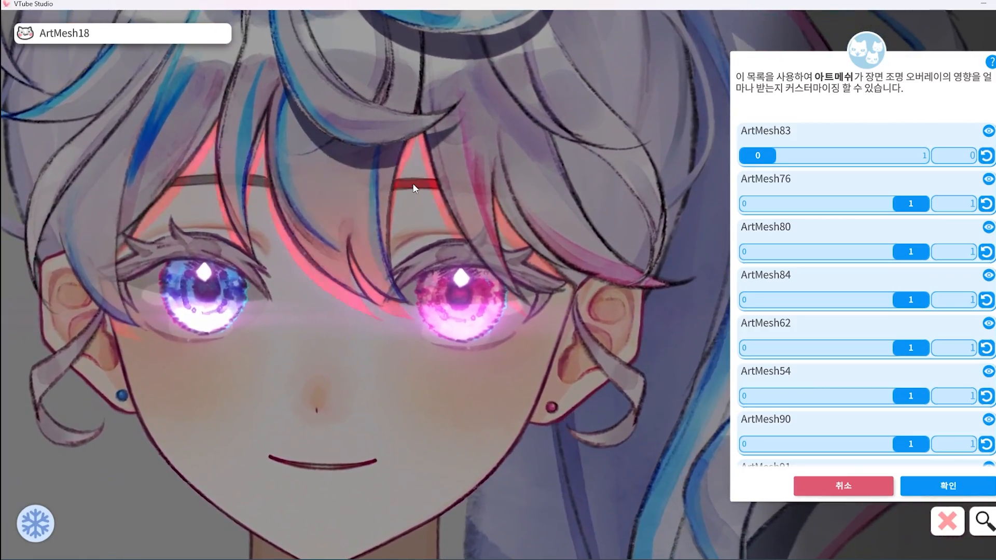
click(410, 196)
drag(923, 155, 749, 156)
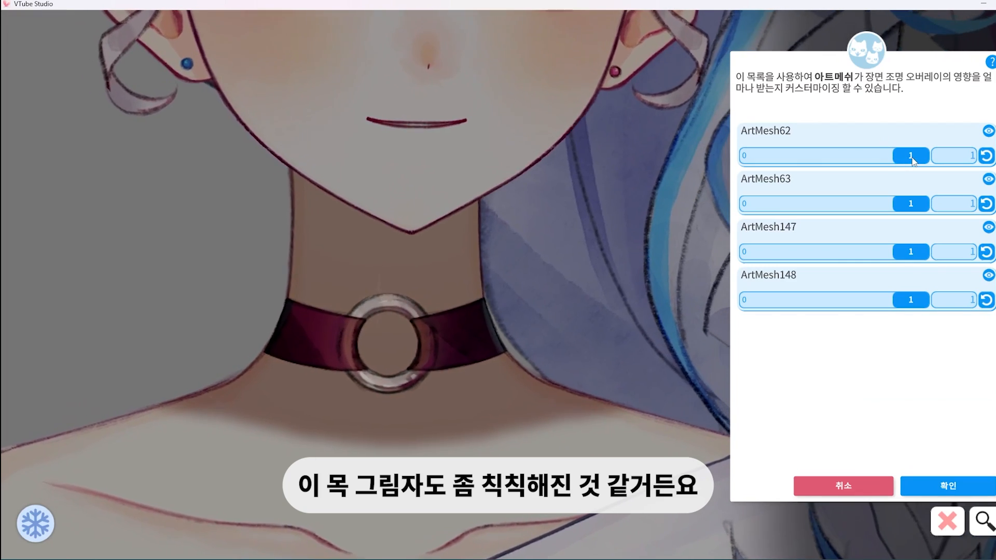
drag(912, 158, 757, 157)
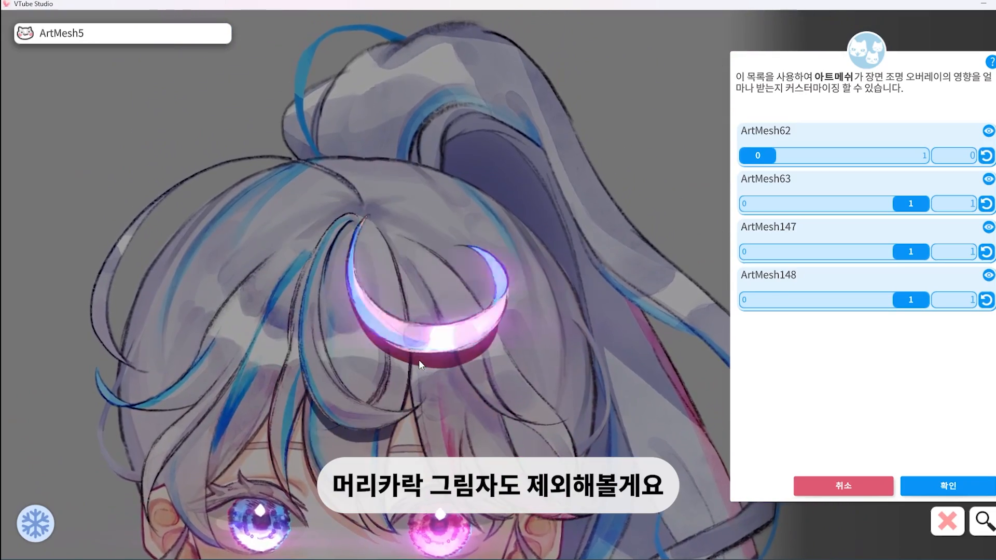
click(422, 364)
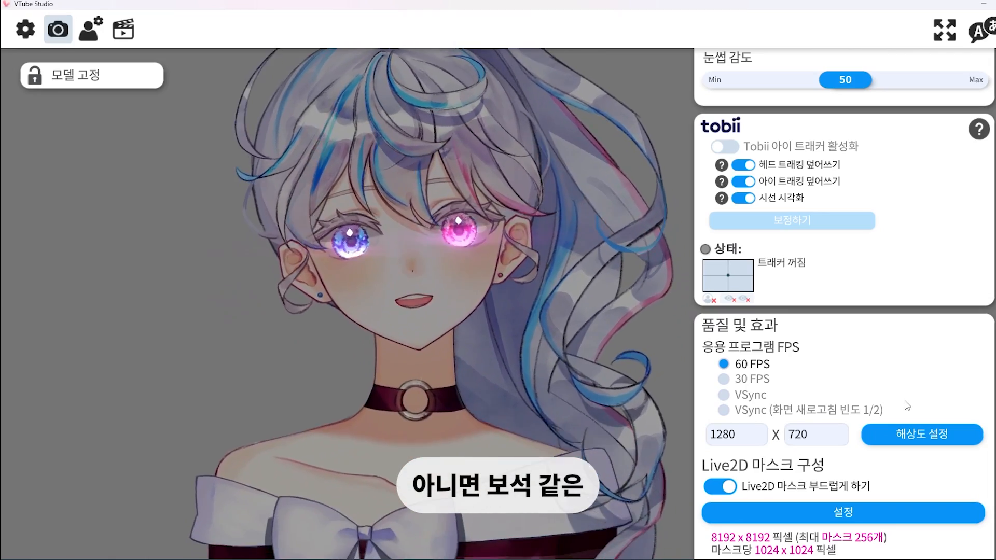
Open the backlight and outline effect's settings (백라이트 및 외곽선) from the visual effects (비주얼 이펙트)
scroll(906, 398, down, 3)
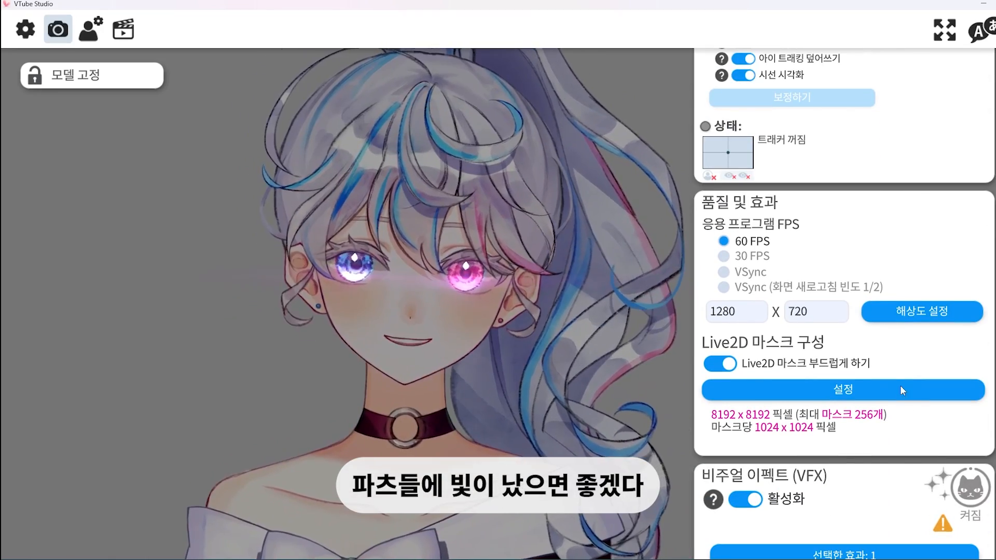
scroll(906, 404, down, 1)
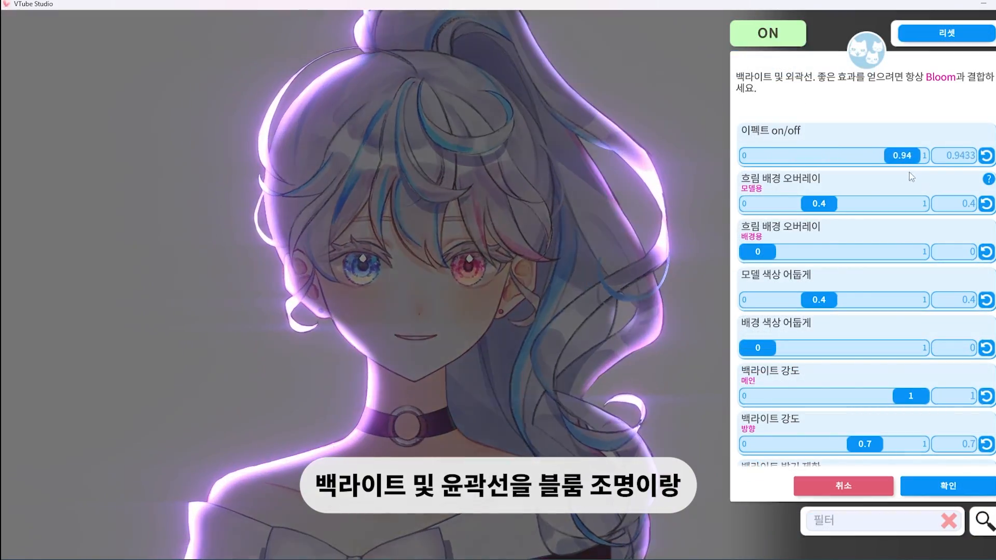
drag(909, 172, 689, 254)
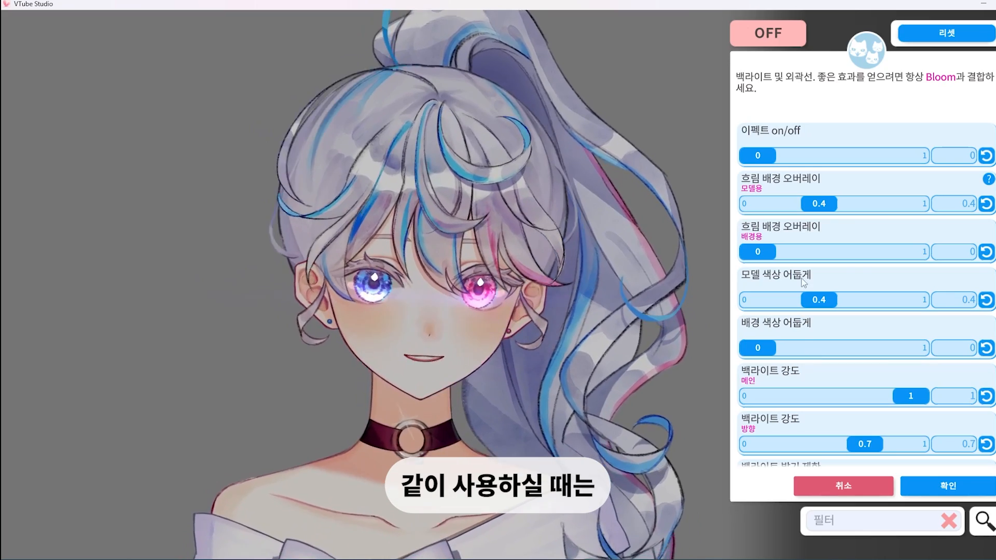
Turn on the backlight and outline effect at about 0.77 and set model color darkening (모델 색상 어둡게) to 0
click(862, 155)
mouse_move(862, 155)
mouse_down()
mouse_move(839, 167)
mouse_move(876, 156)
mouse_up()
click(795, 306)
drag(795, 306, 757, 304)
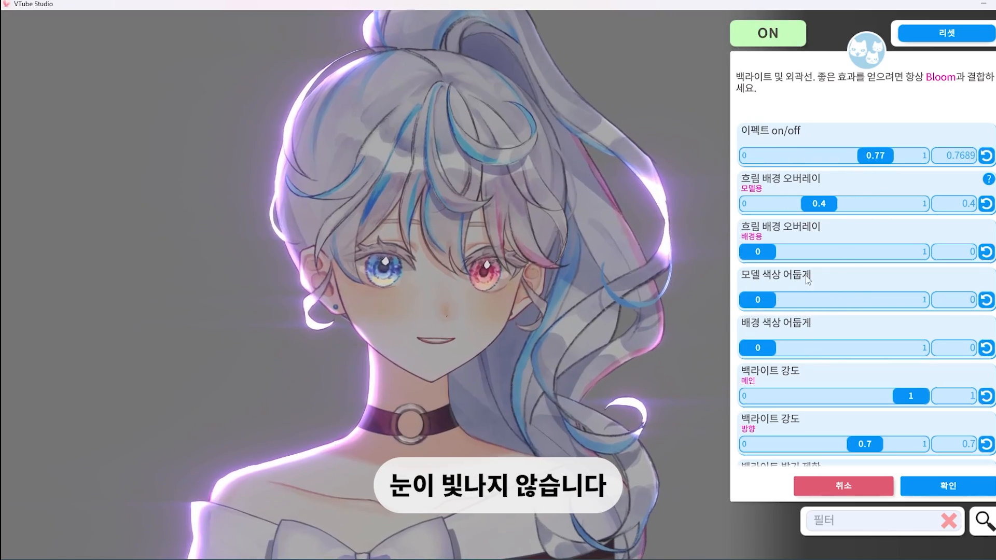
Set the blurred background overlay for the model (흐림 배경 오버레이) to 0 and the backlight effect's strength to about 0.48
drag(818, 210, 757, 205)
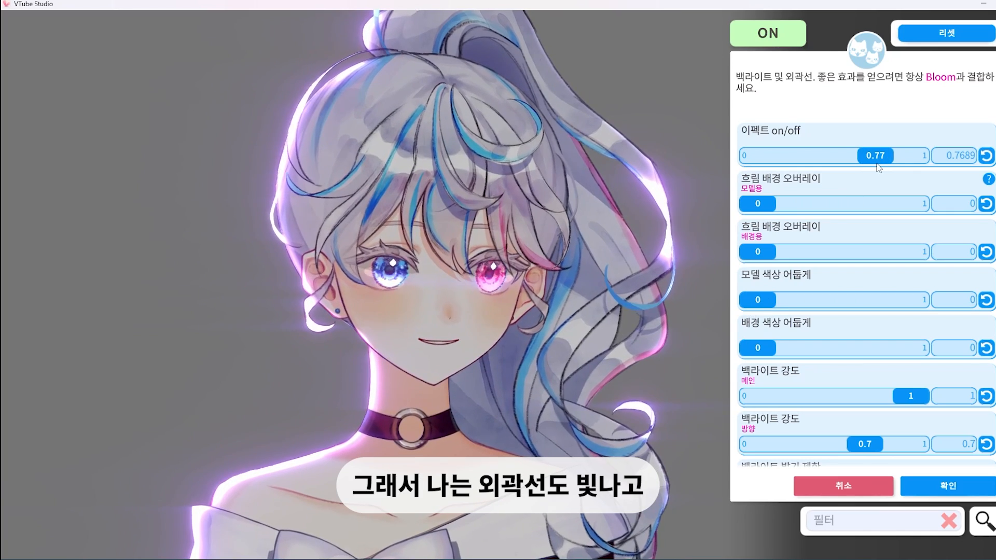
drag(876, 161, 830, 162)
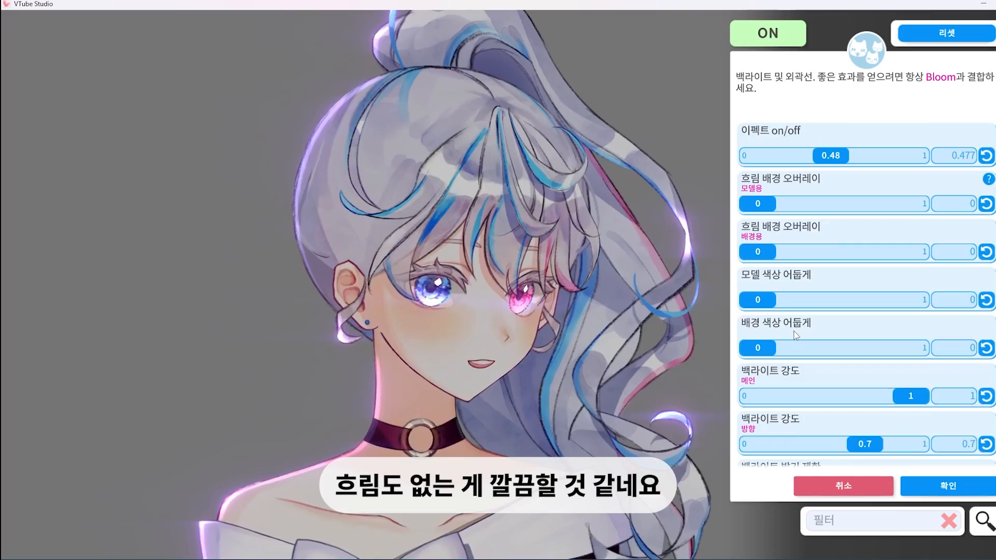
scroll(796, 334, down, 1)
scroll(897, 338, down, 2)
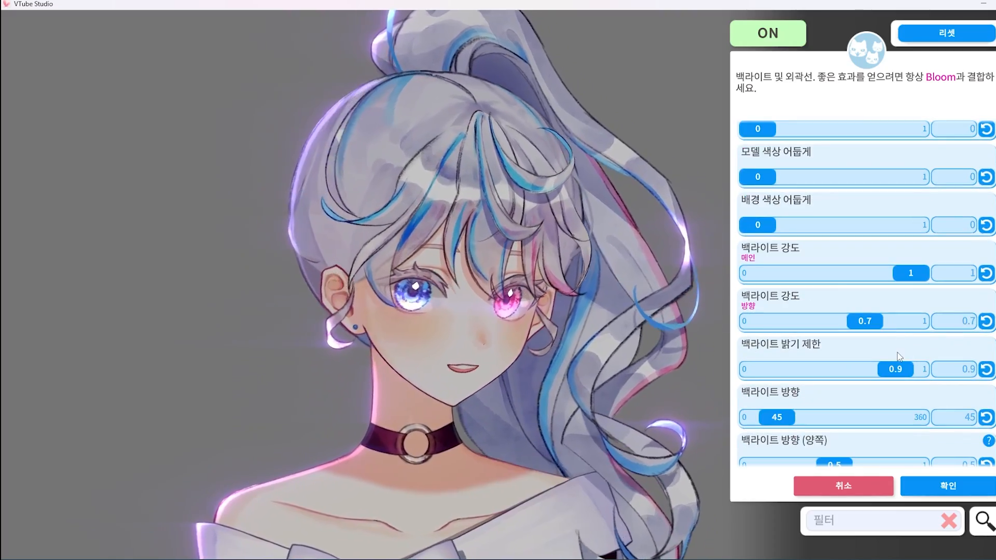